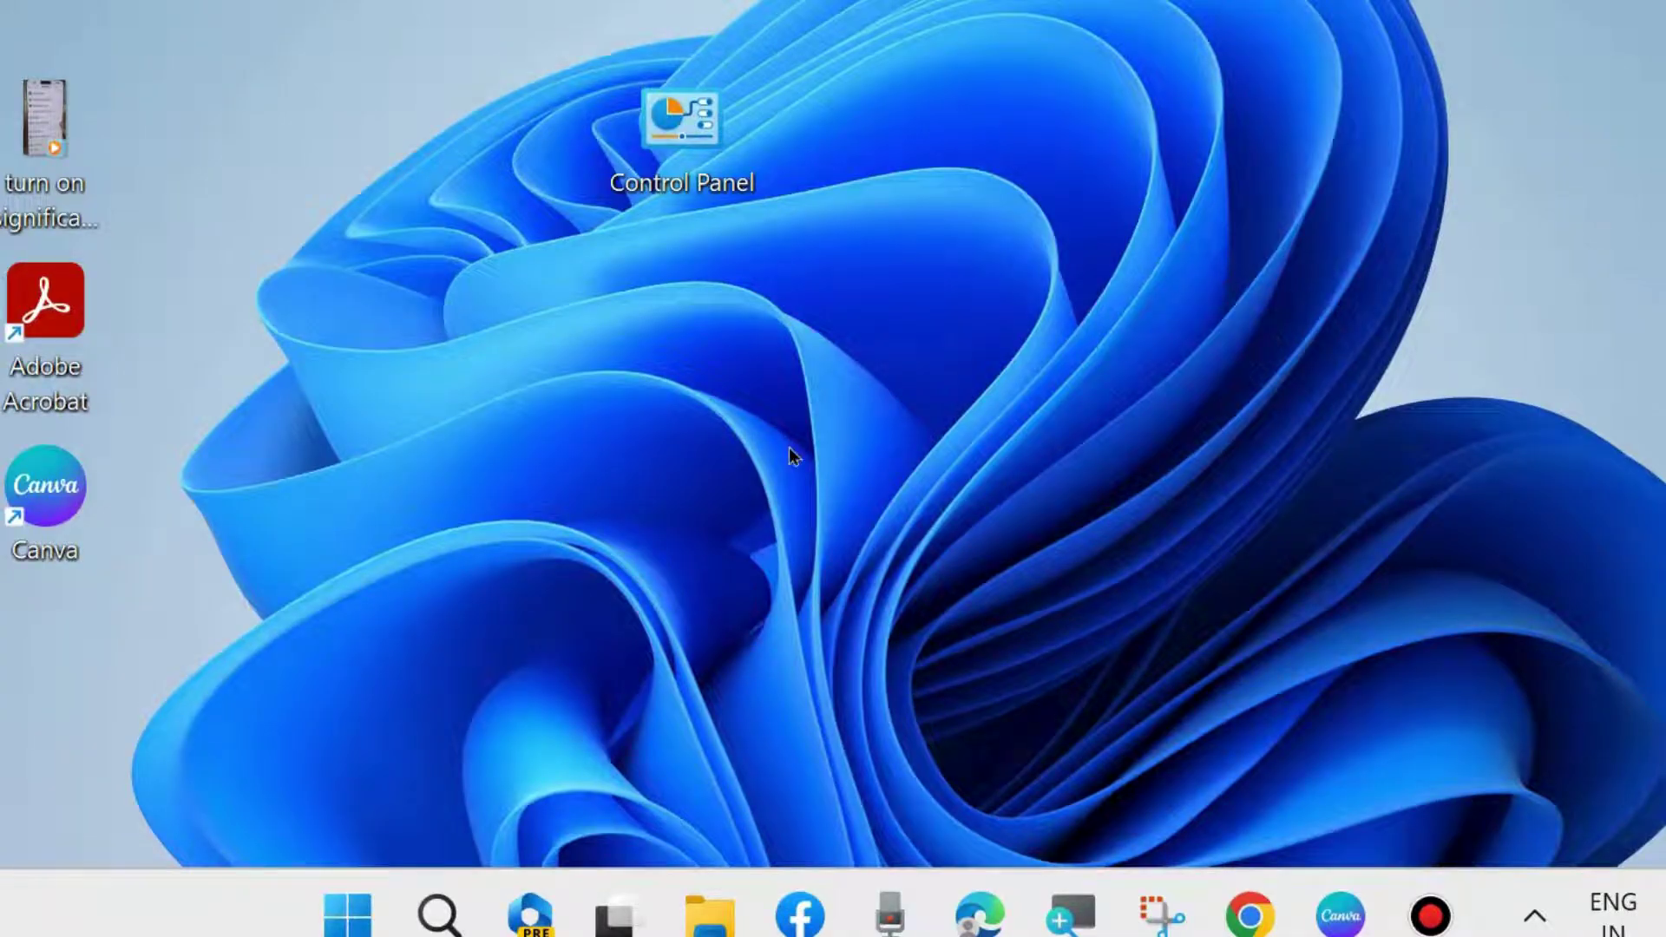
Open Control Panel and go to Network and Sharing Center from the Large icons list
double_click(687, 127)
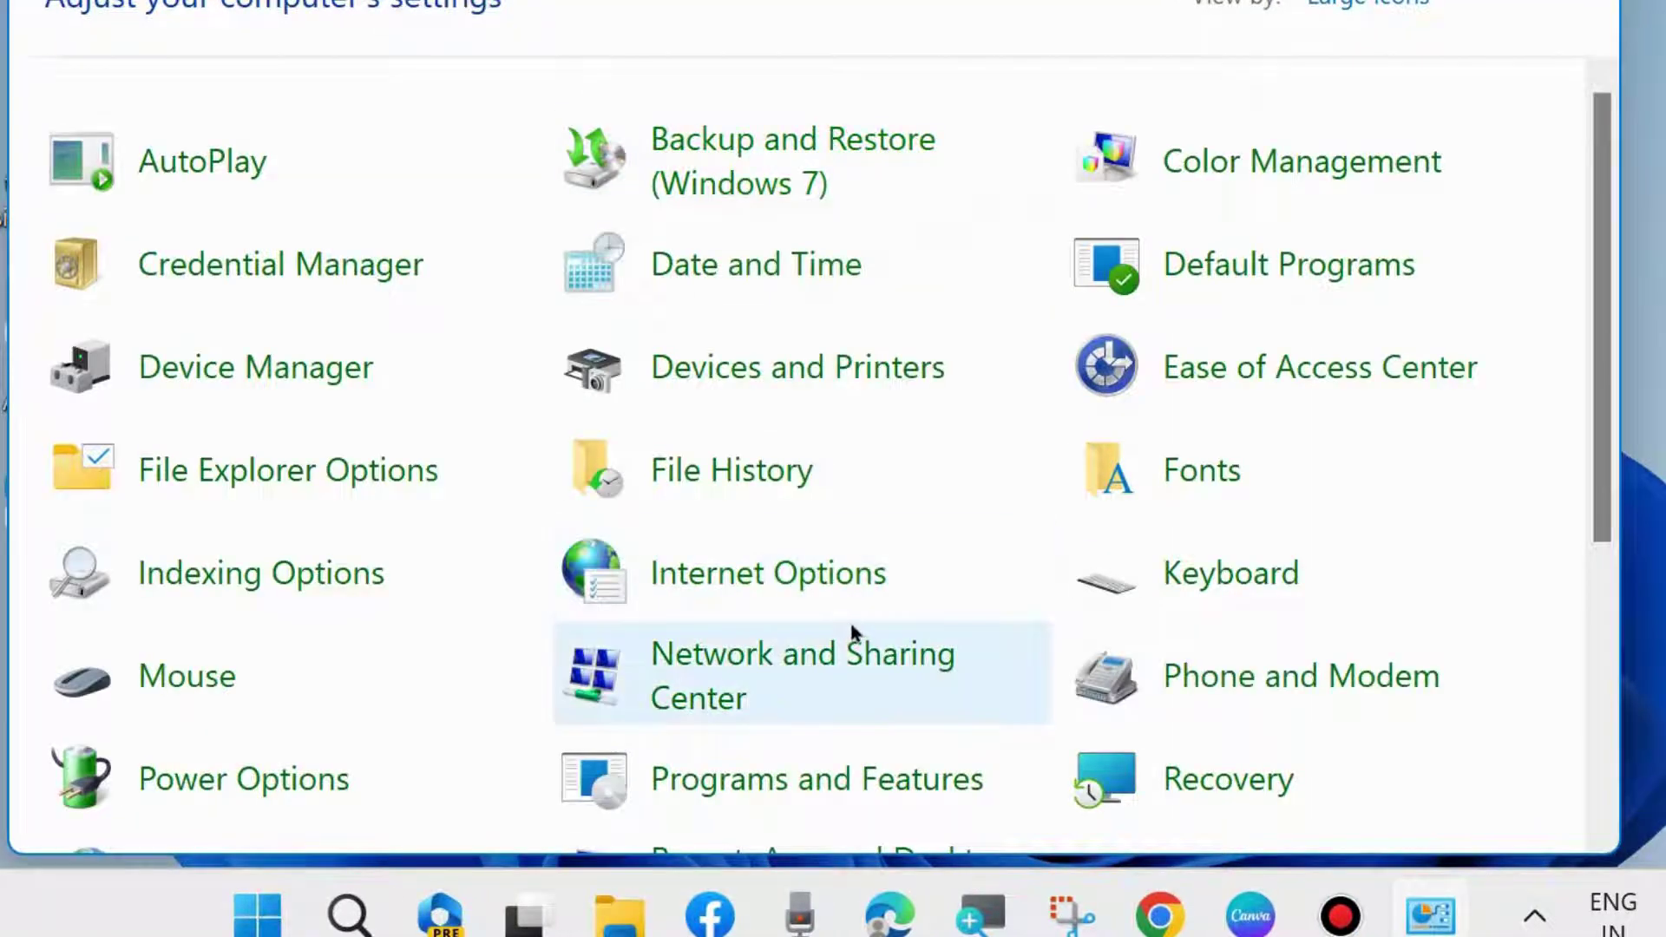
scroll(850, 630, "down", 3)
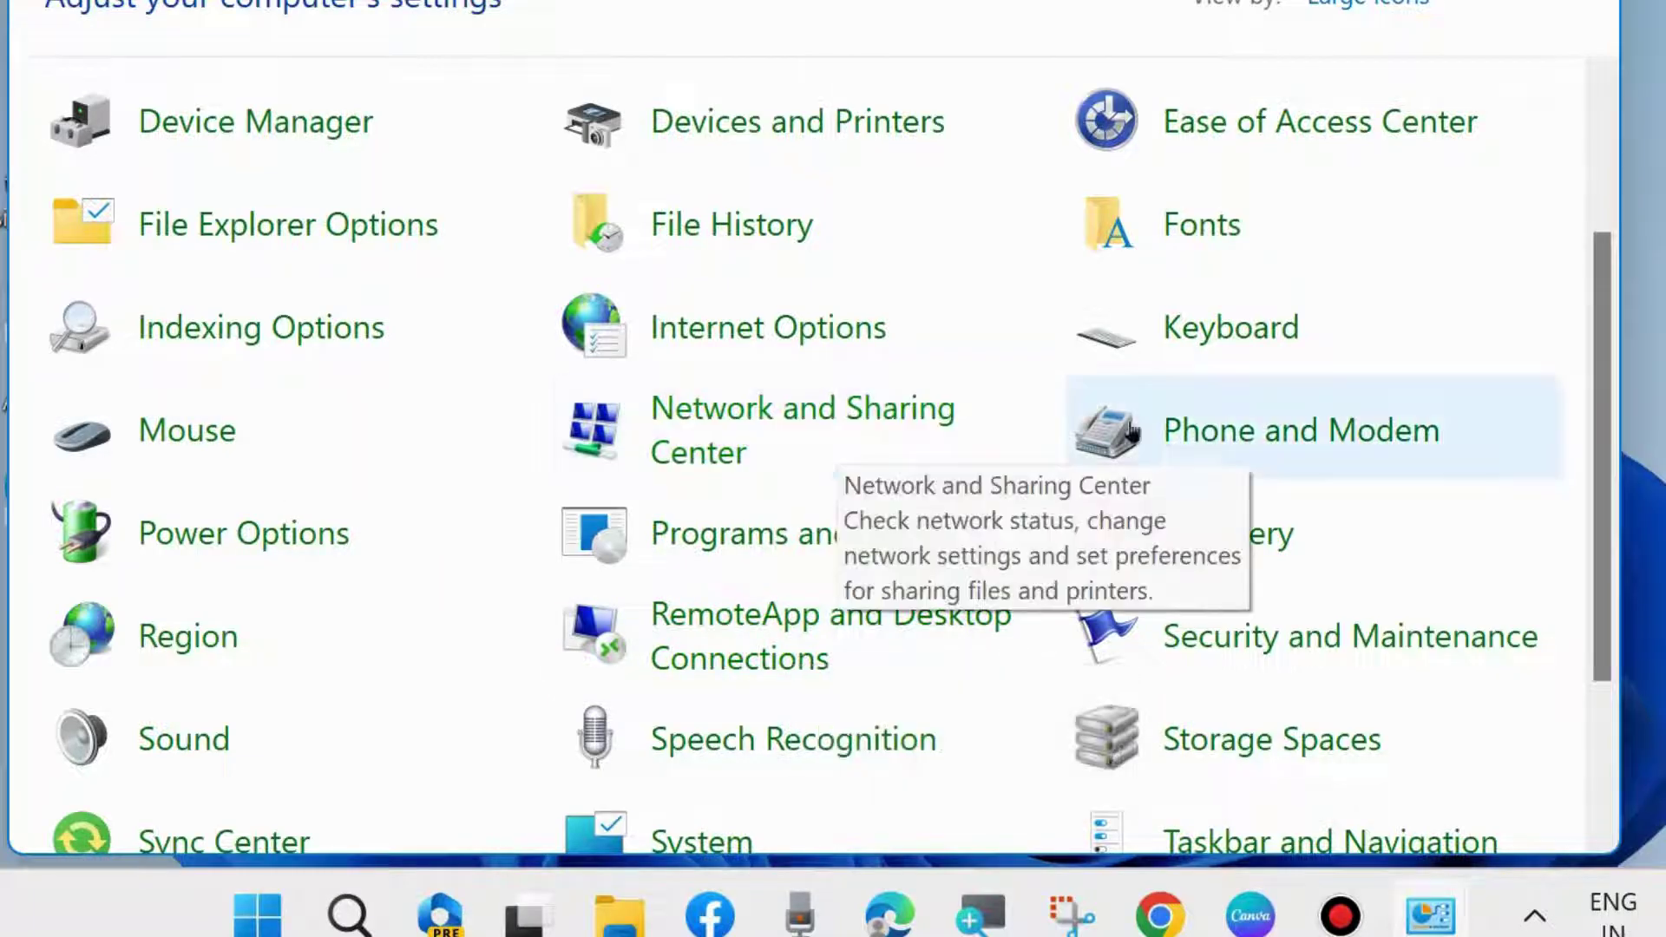
left_click(752, 413)
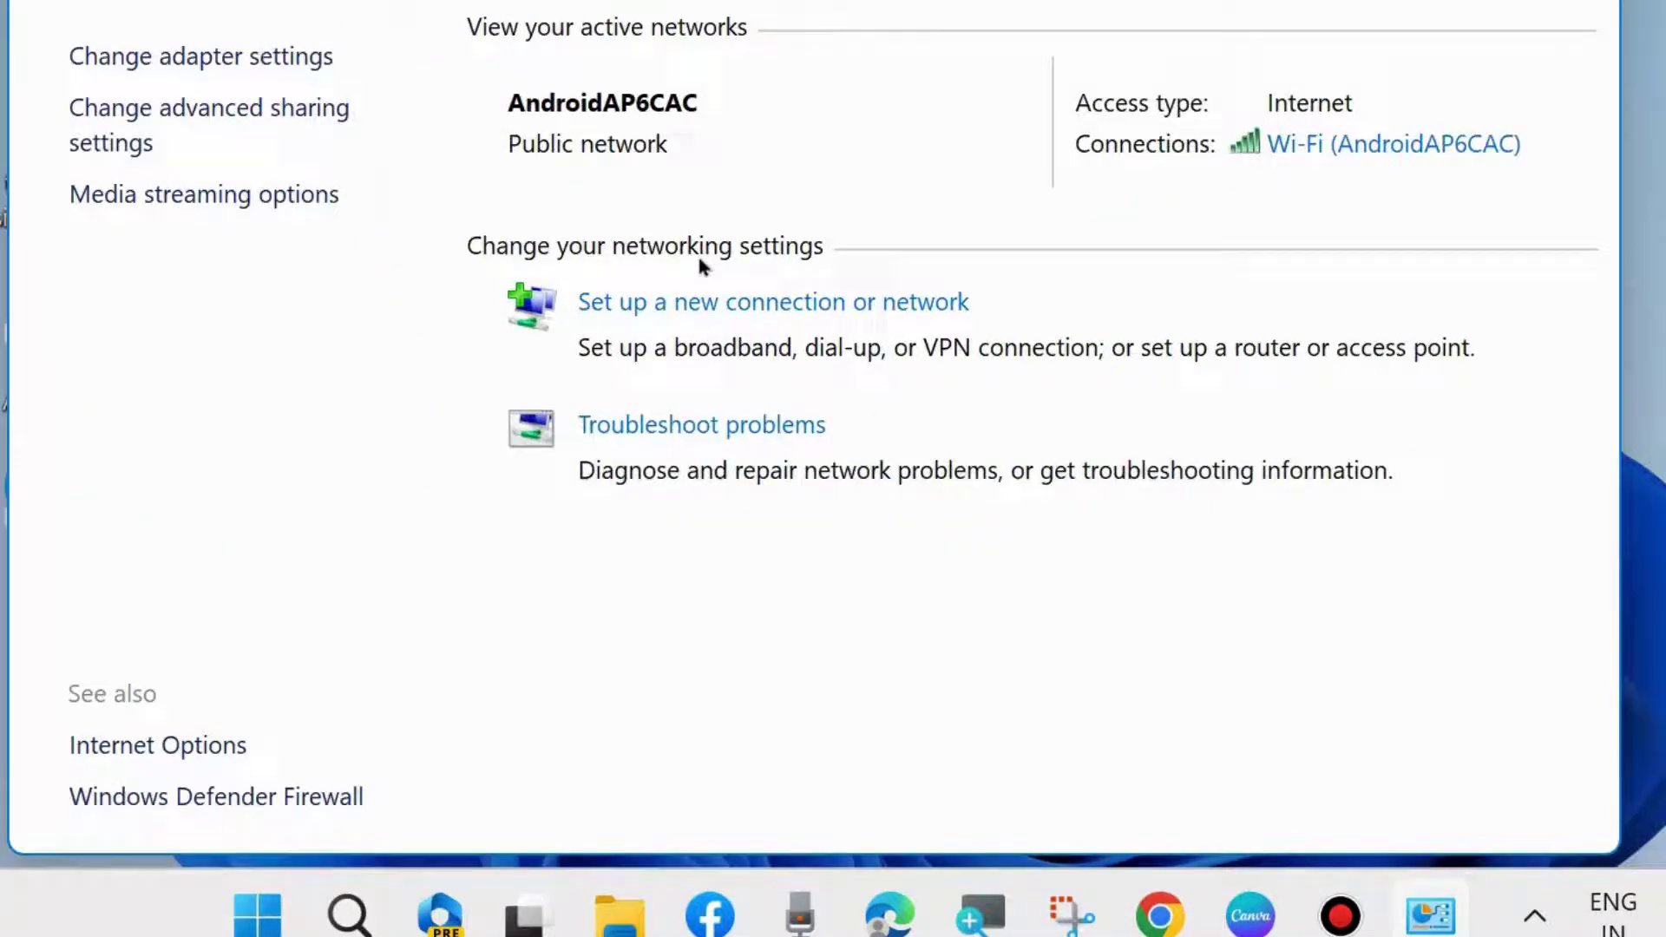
Open Internet Options from Network and Sharing Center and show its Connections tab
left_click(170, 755)
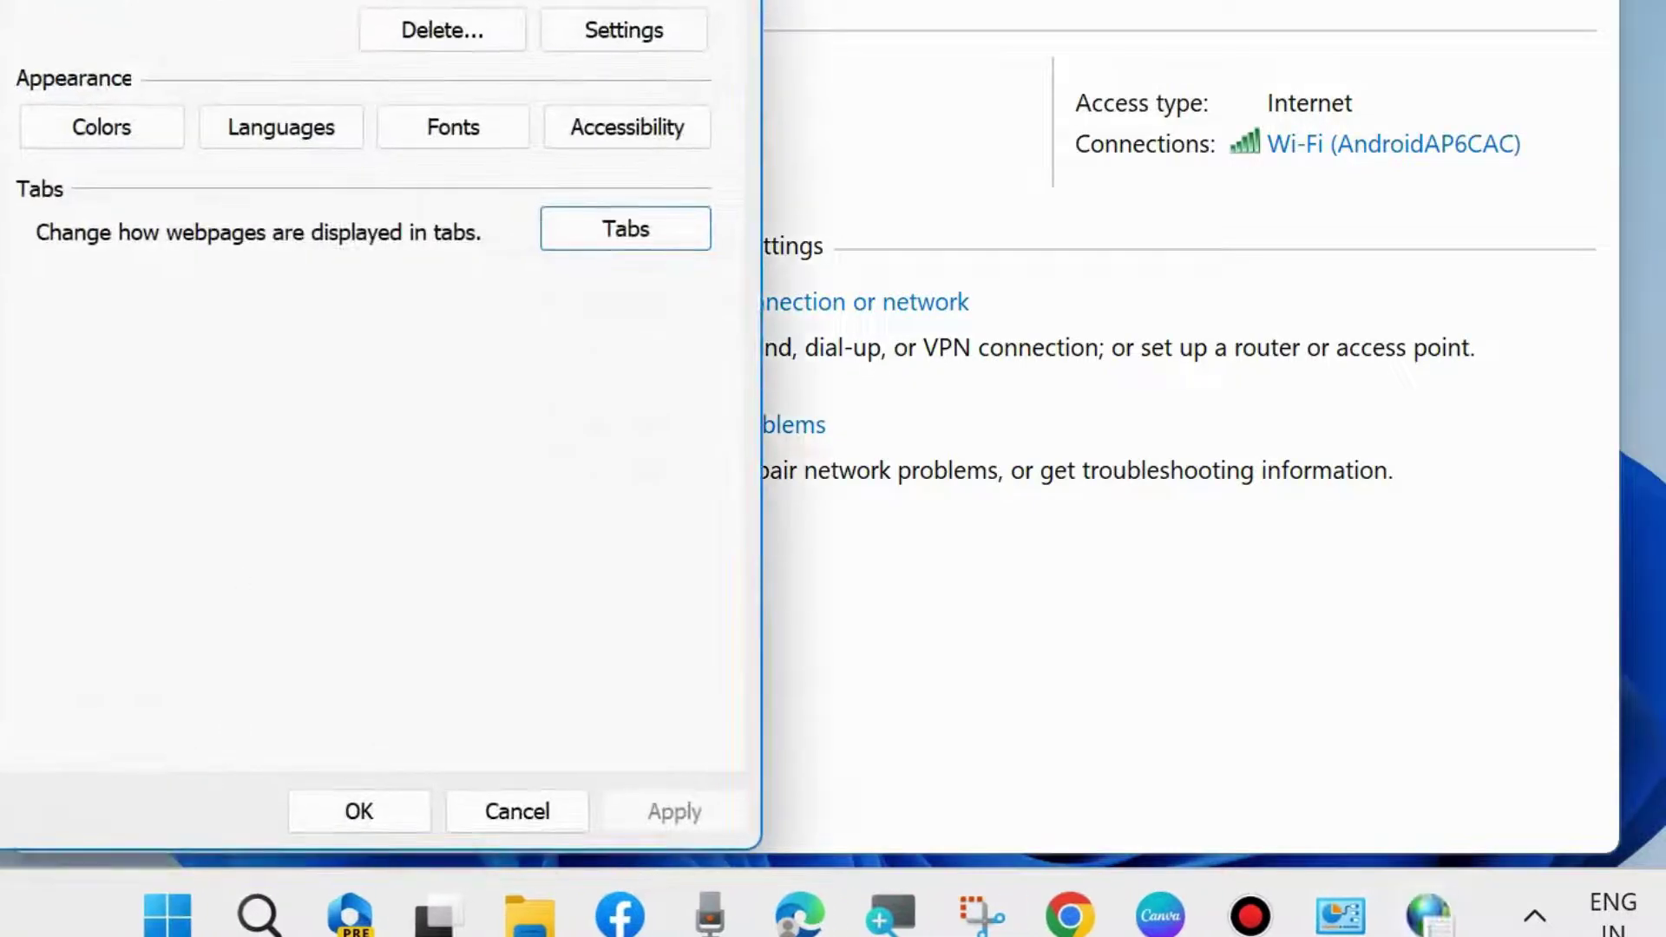
left_click_drag(282, 15, 688, 15)
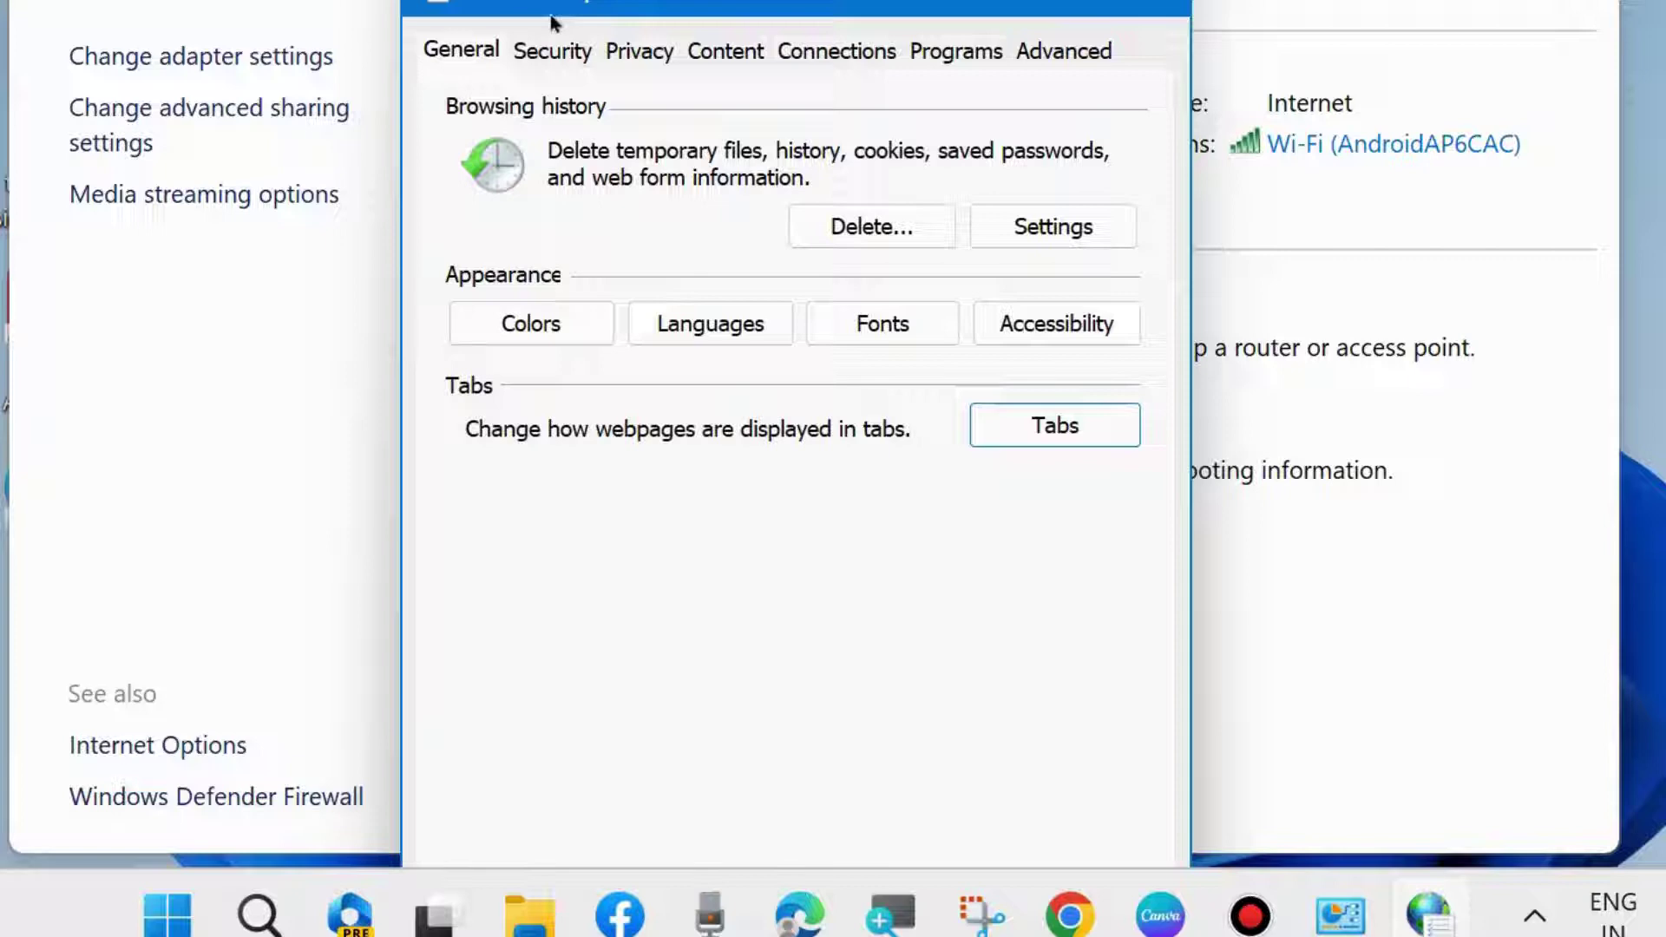
left_click(836, 51)
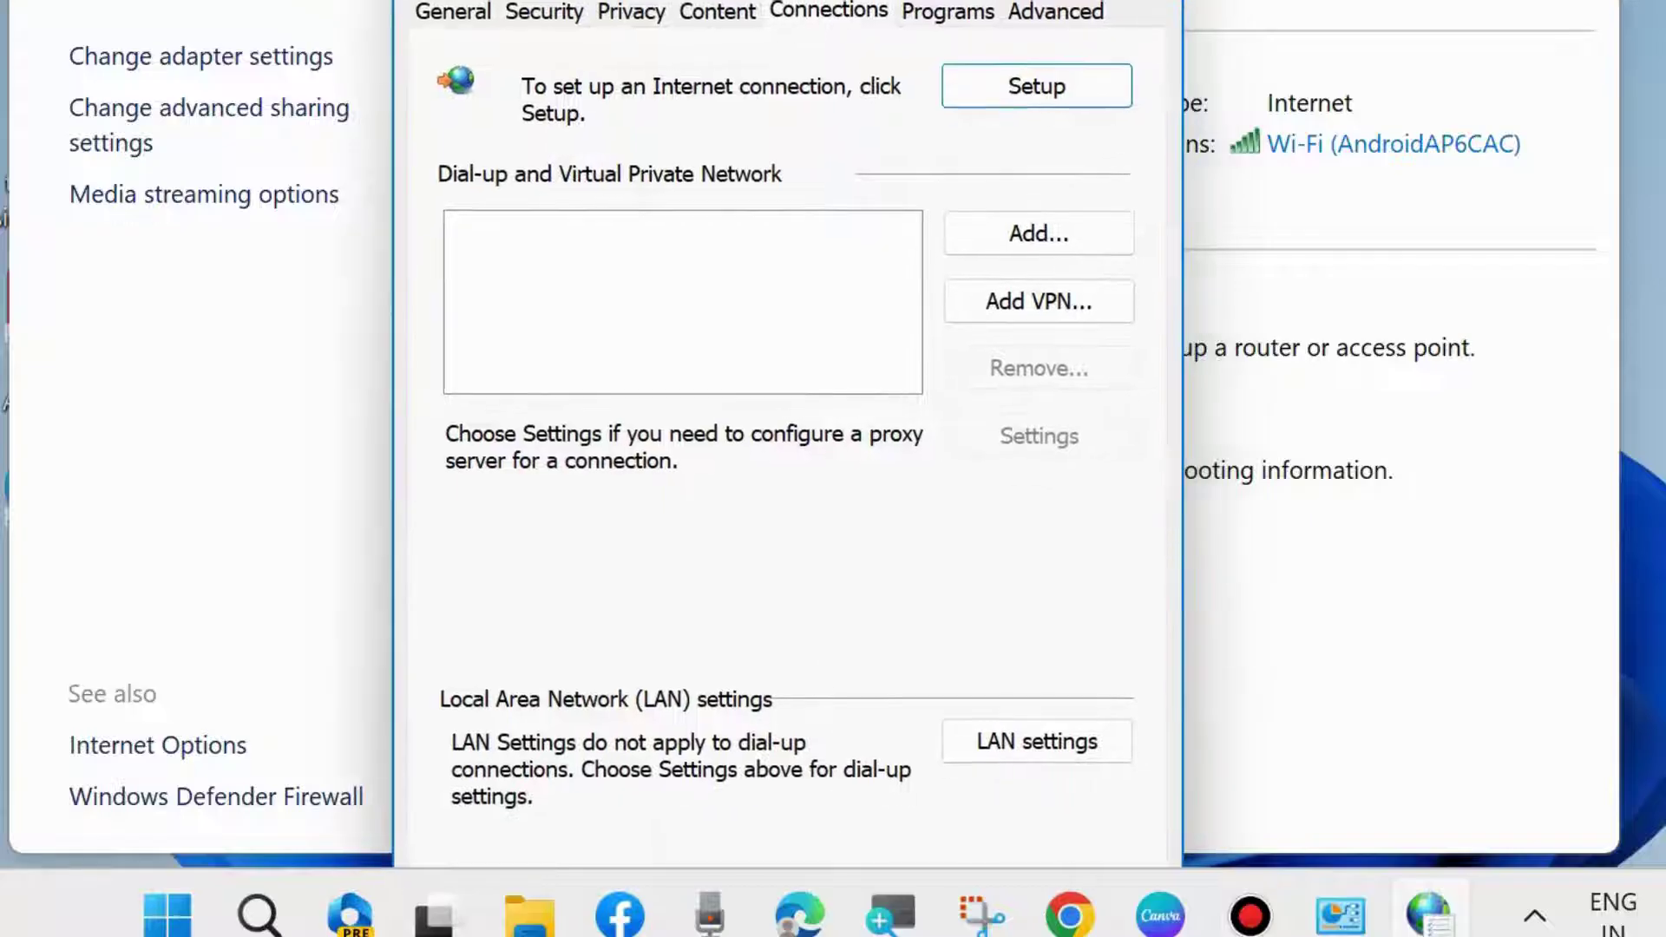
Uncheck Automatically detect settings in LAN settings, save both dialogs, and close Network and Sharing Center
left_click(1027, 739)
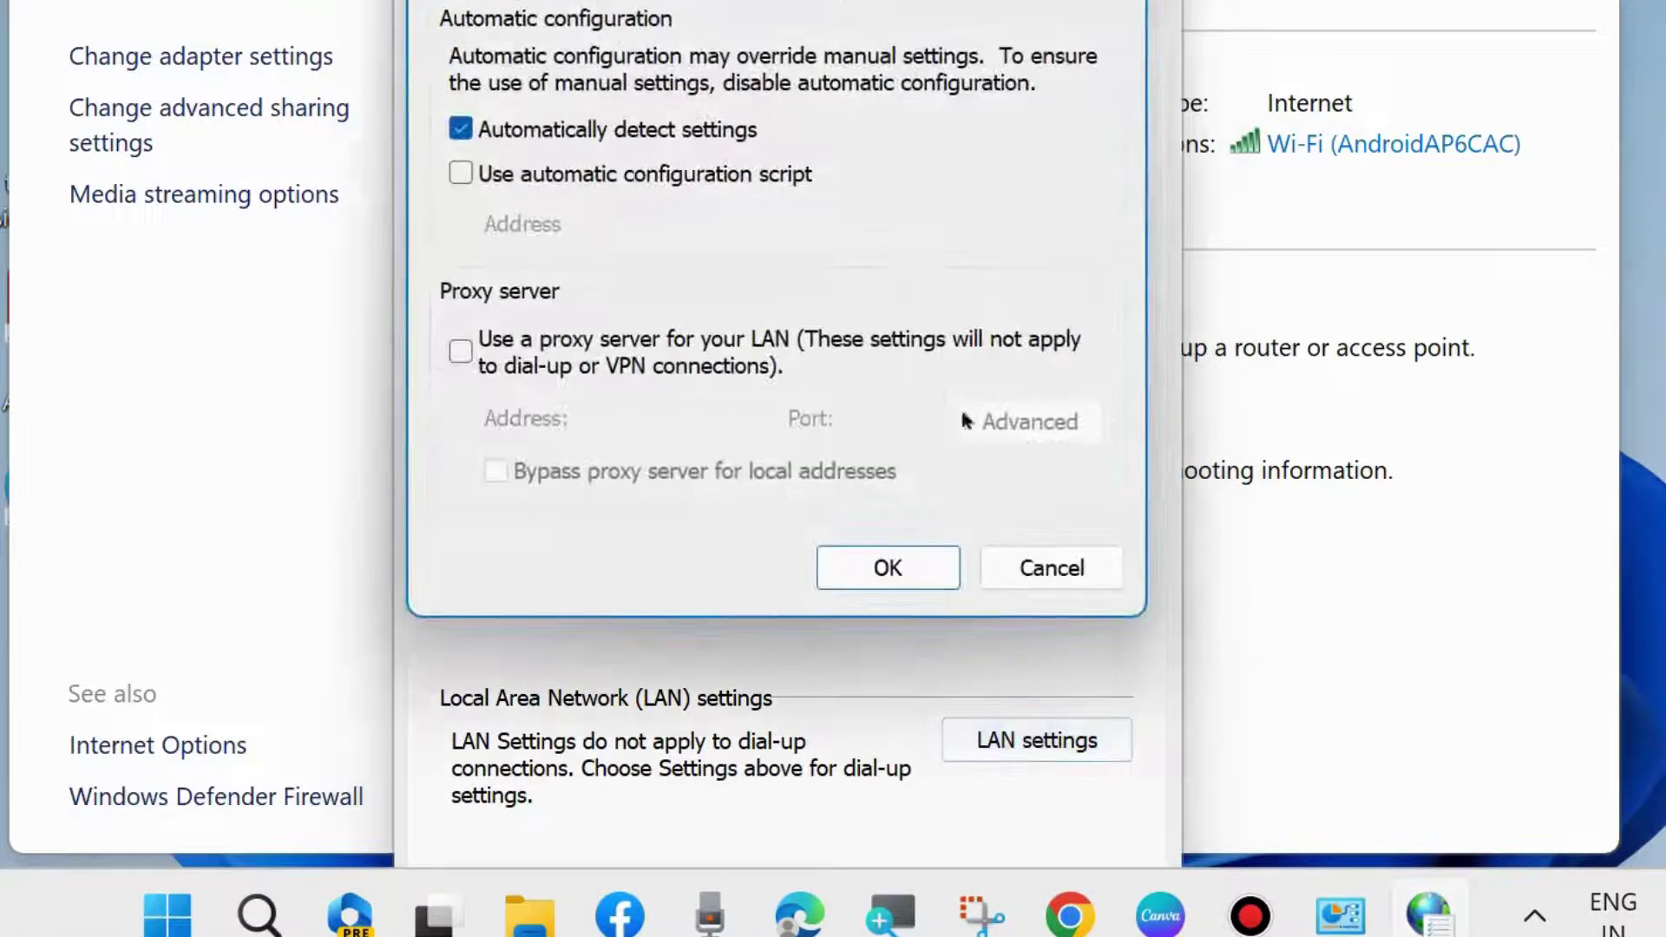
left_click_drag(846, 0, 851, 82)
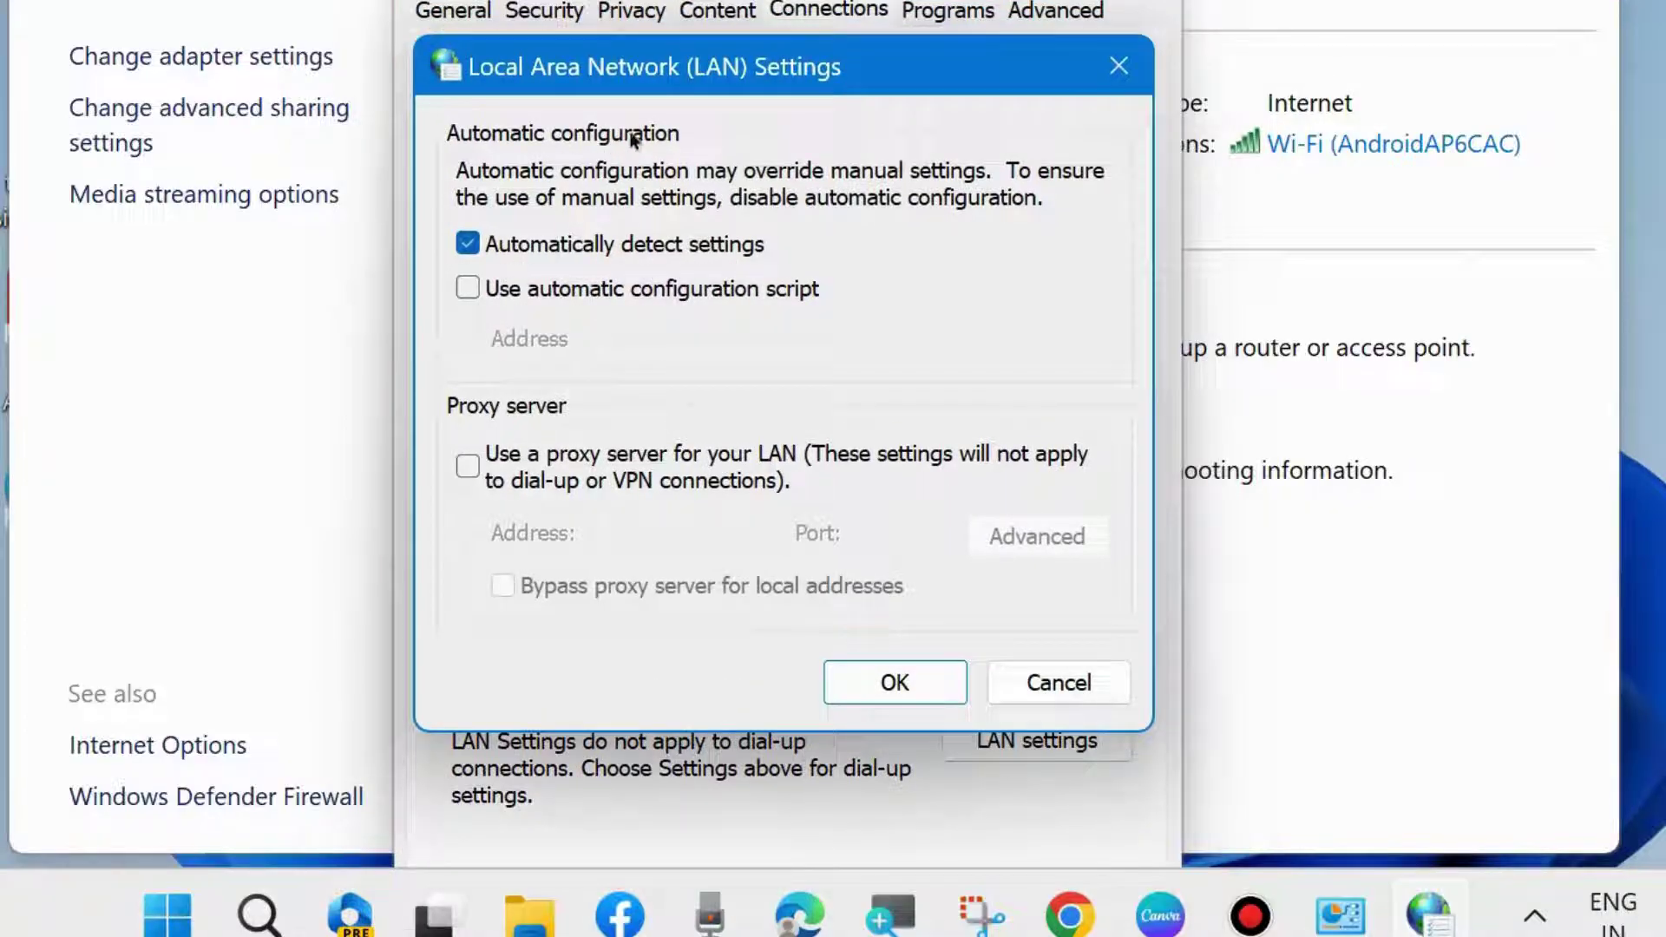
left_click(468, 246)
left_click(894, 680)
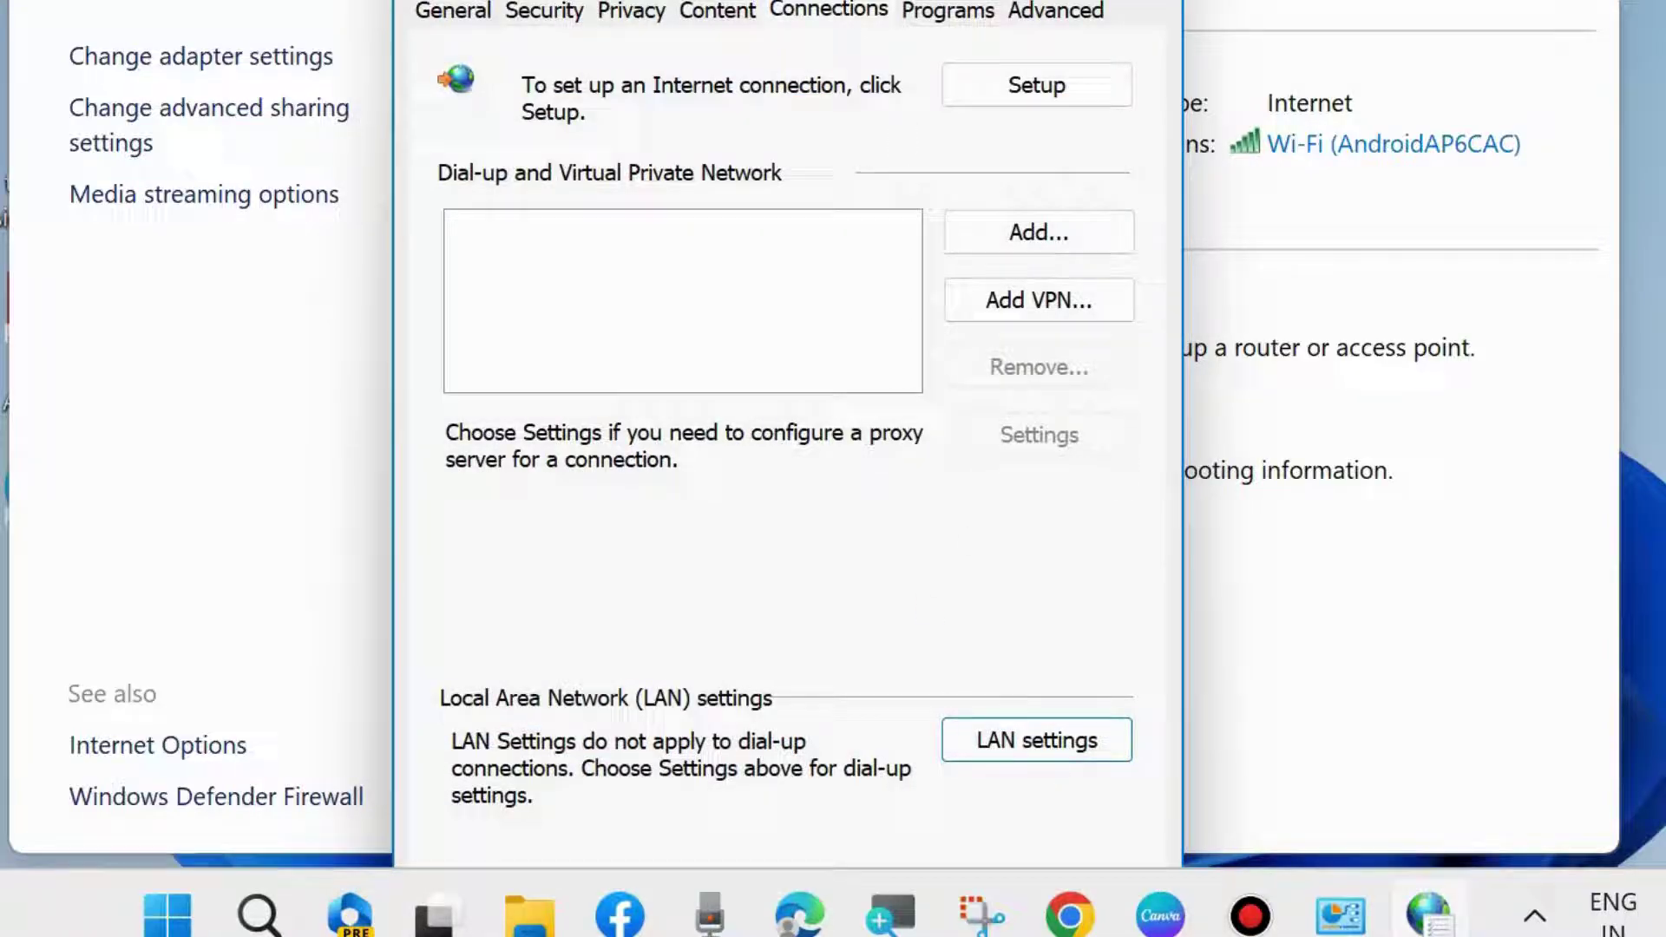
left_click_drag(902, 2, 868, 0)
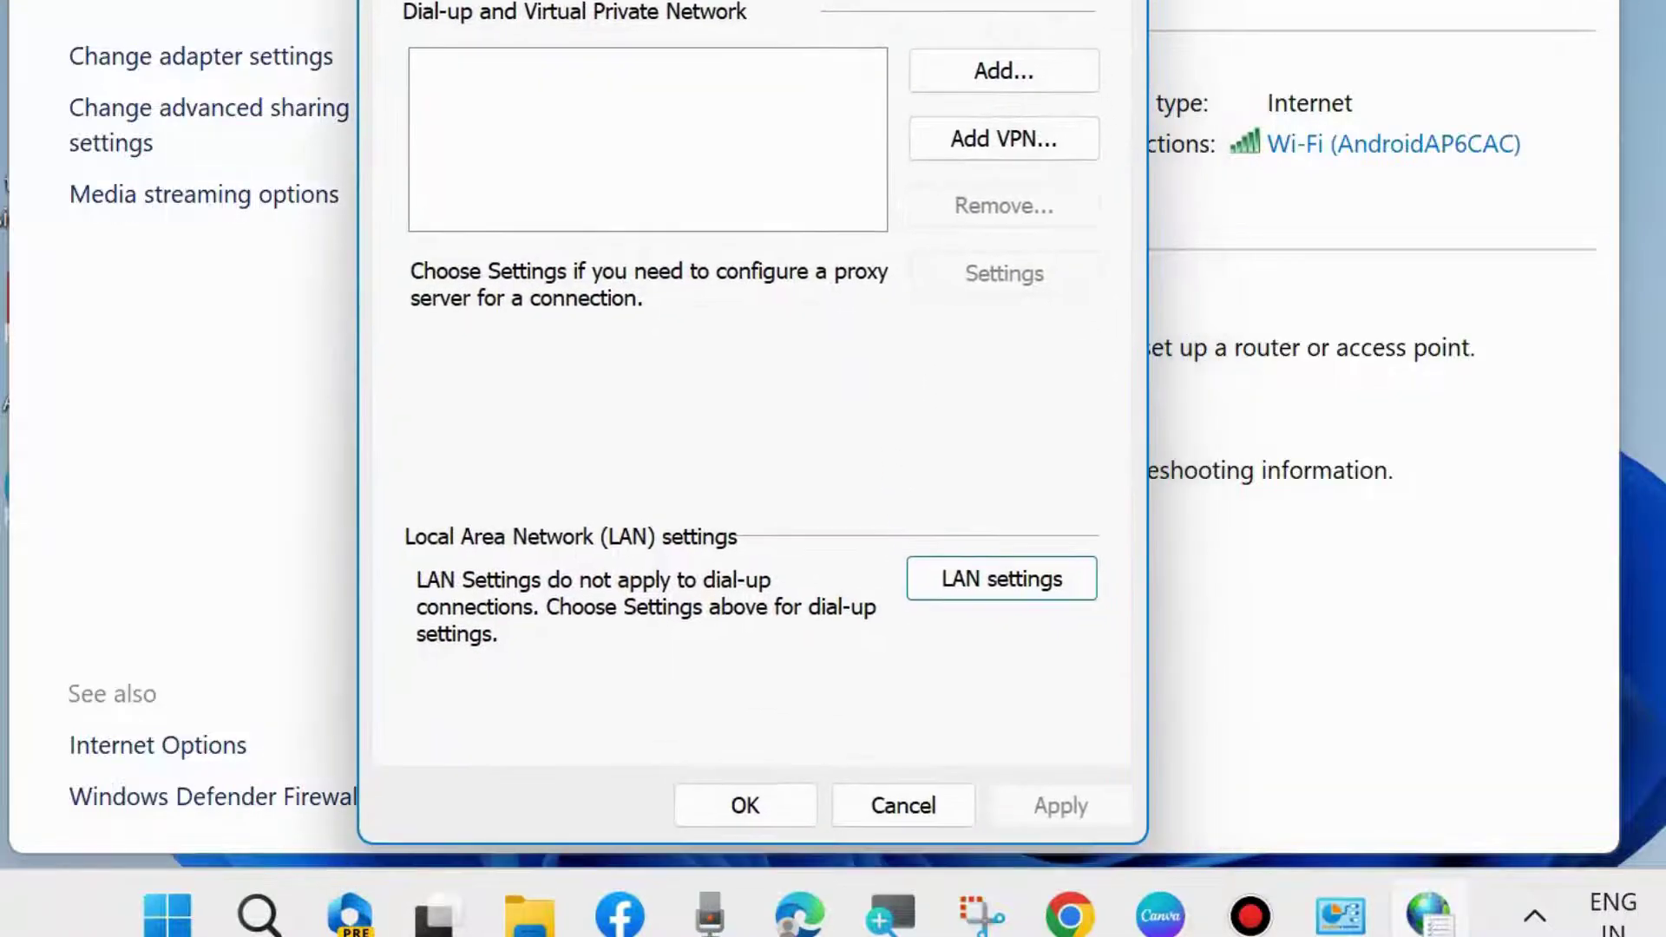
left_click(745, 807)
key("alt+F4")
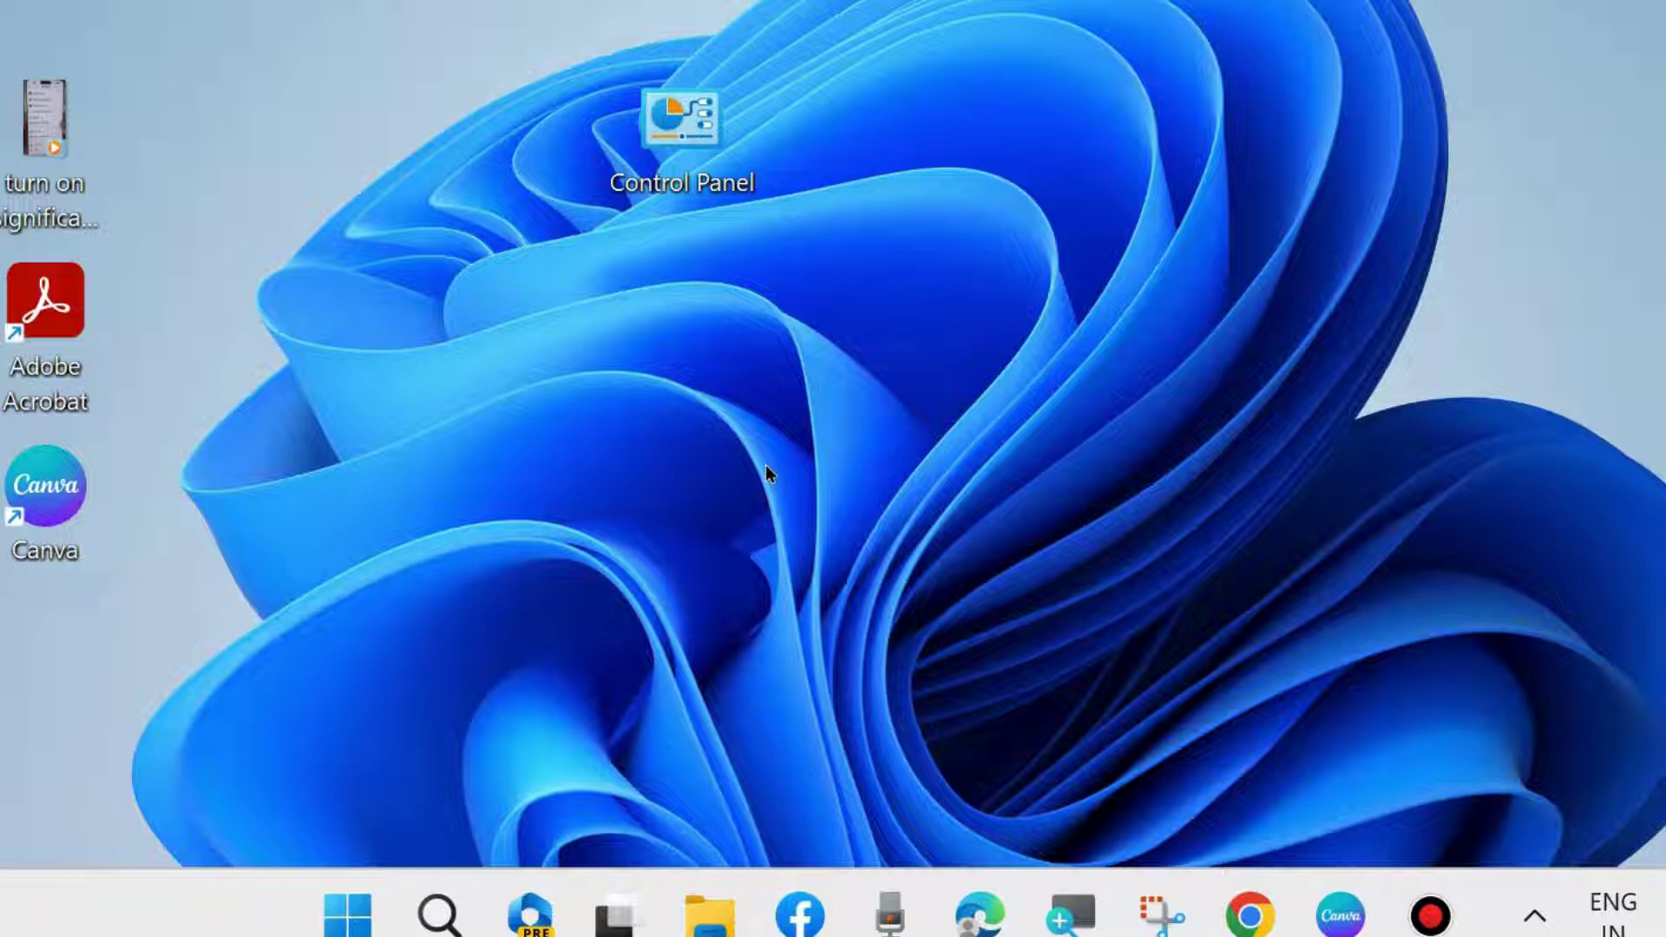
Open the Run dialog from the Start right-click menu and enter inetcpl.cpl
right_click(351, 908)
left_click(212, 731)
key("BackSpace")
left_click_drag(169, 426, 753, 122)
type("in")
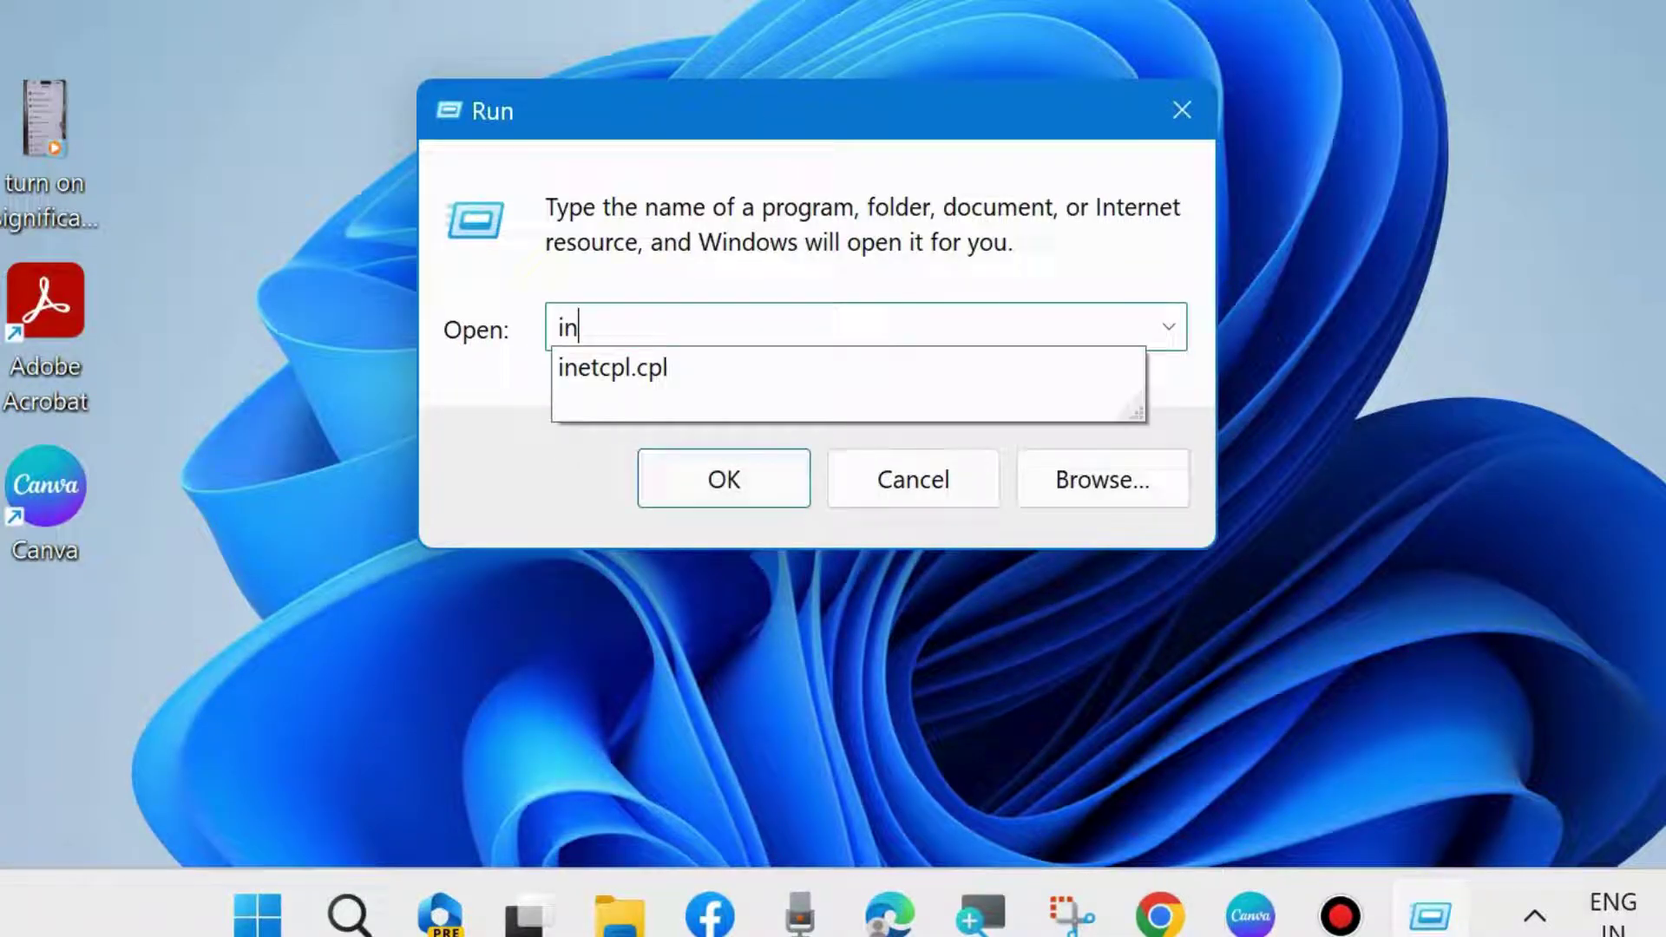
type("etcpl.cpl")
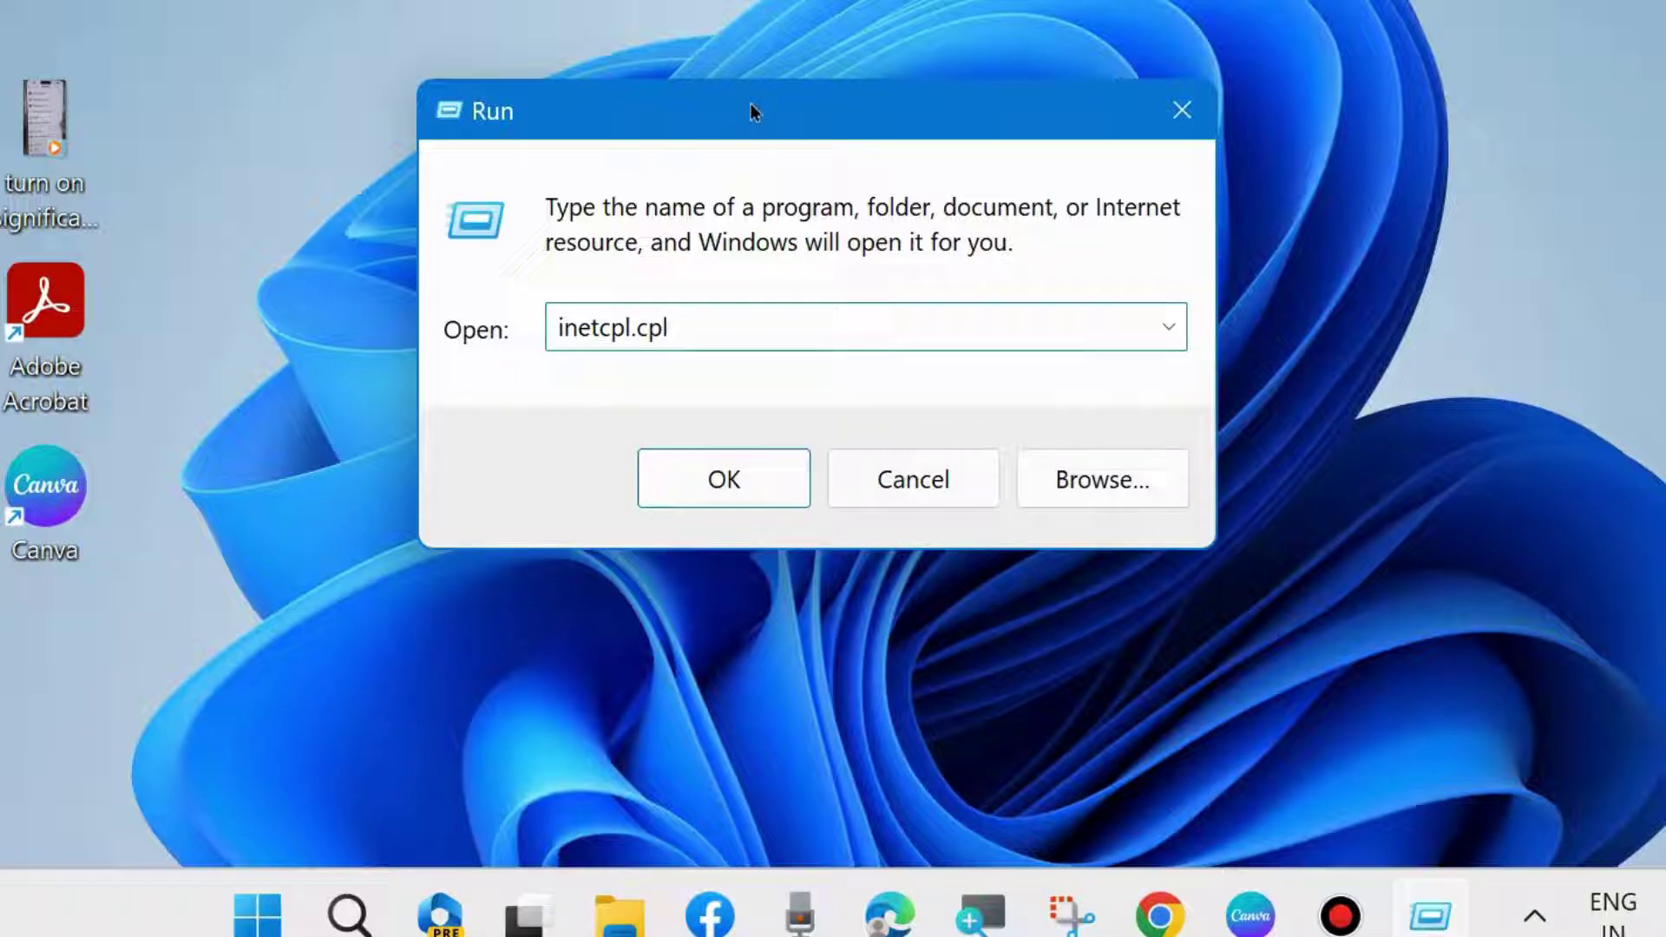
Run inetcpl.cpl and use Restore advanced settings on the Advanced tab of Internet Properties
left_click(696, 477)
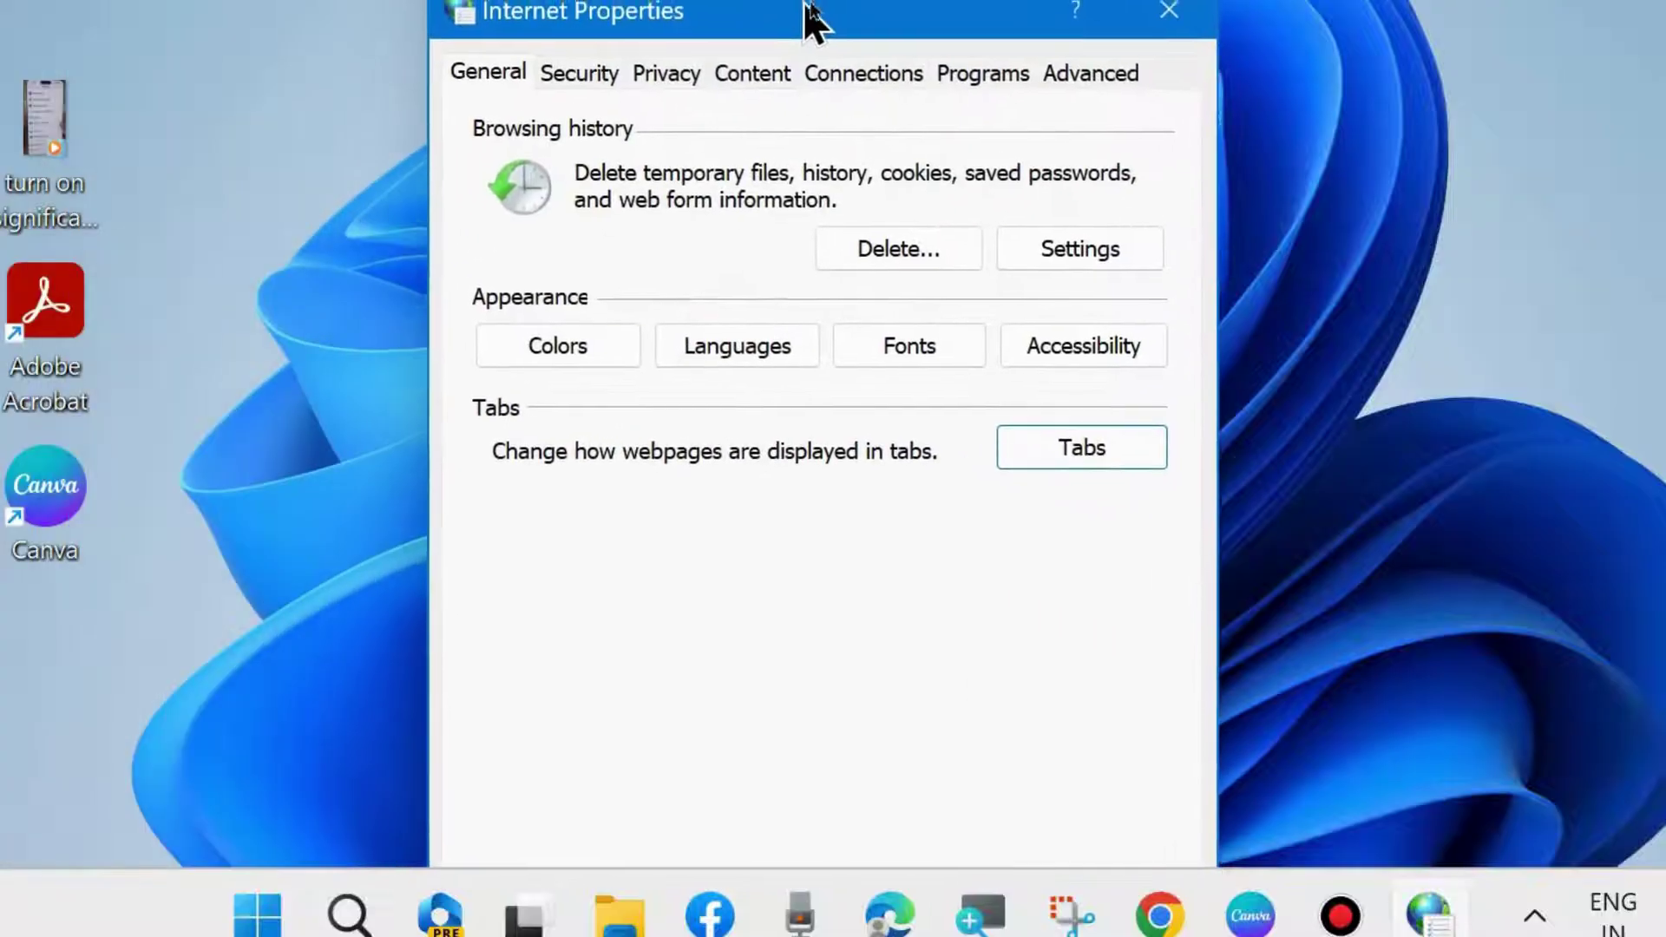
left_click_drag(811, 18, 834, 7)
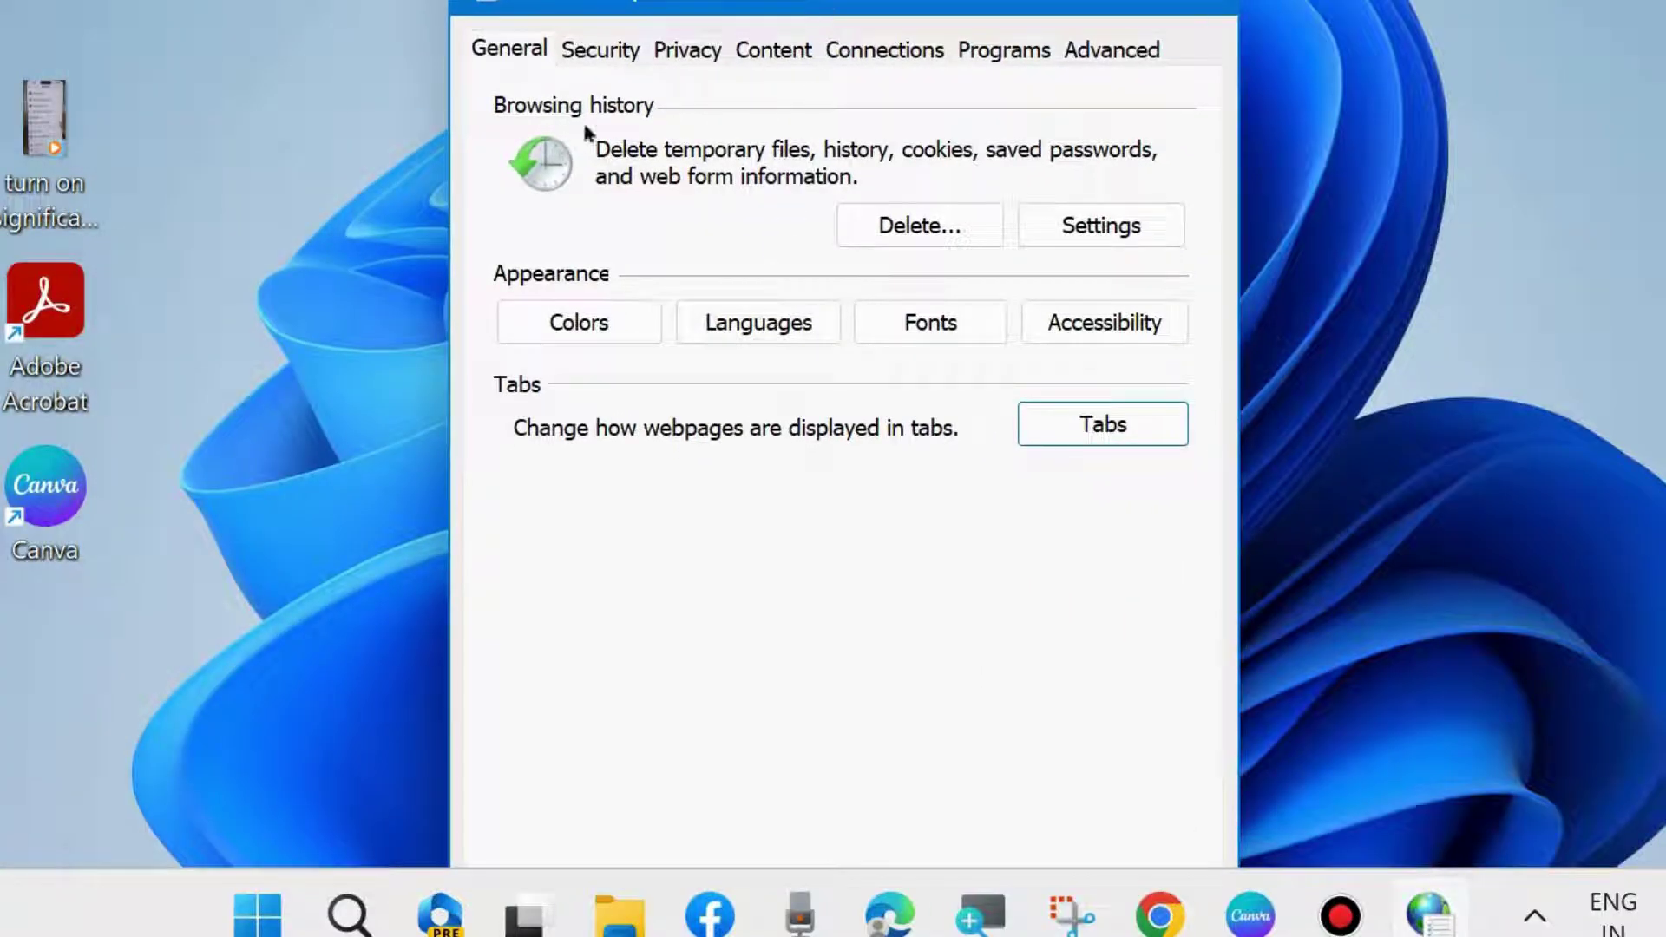
left_click(1106, 52)
left_click_drag(987, 8, 911, 0)
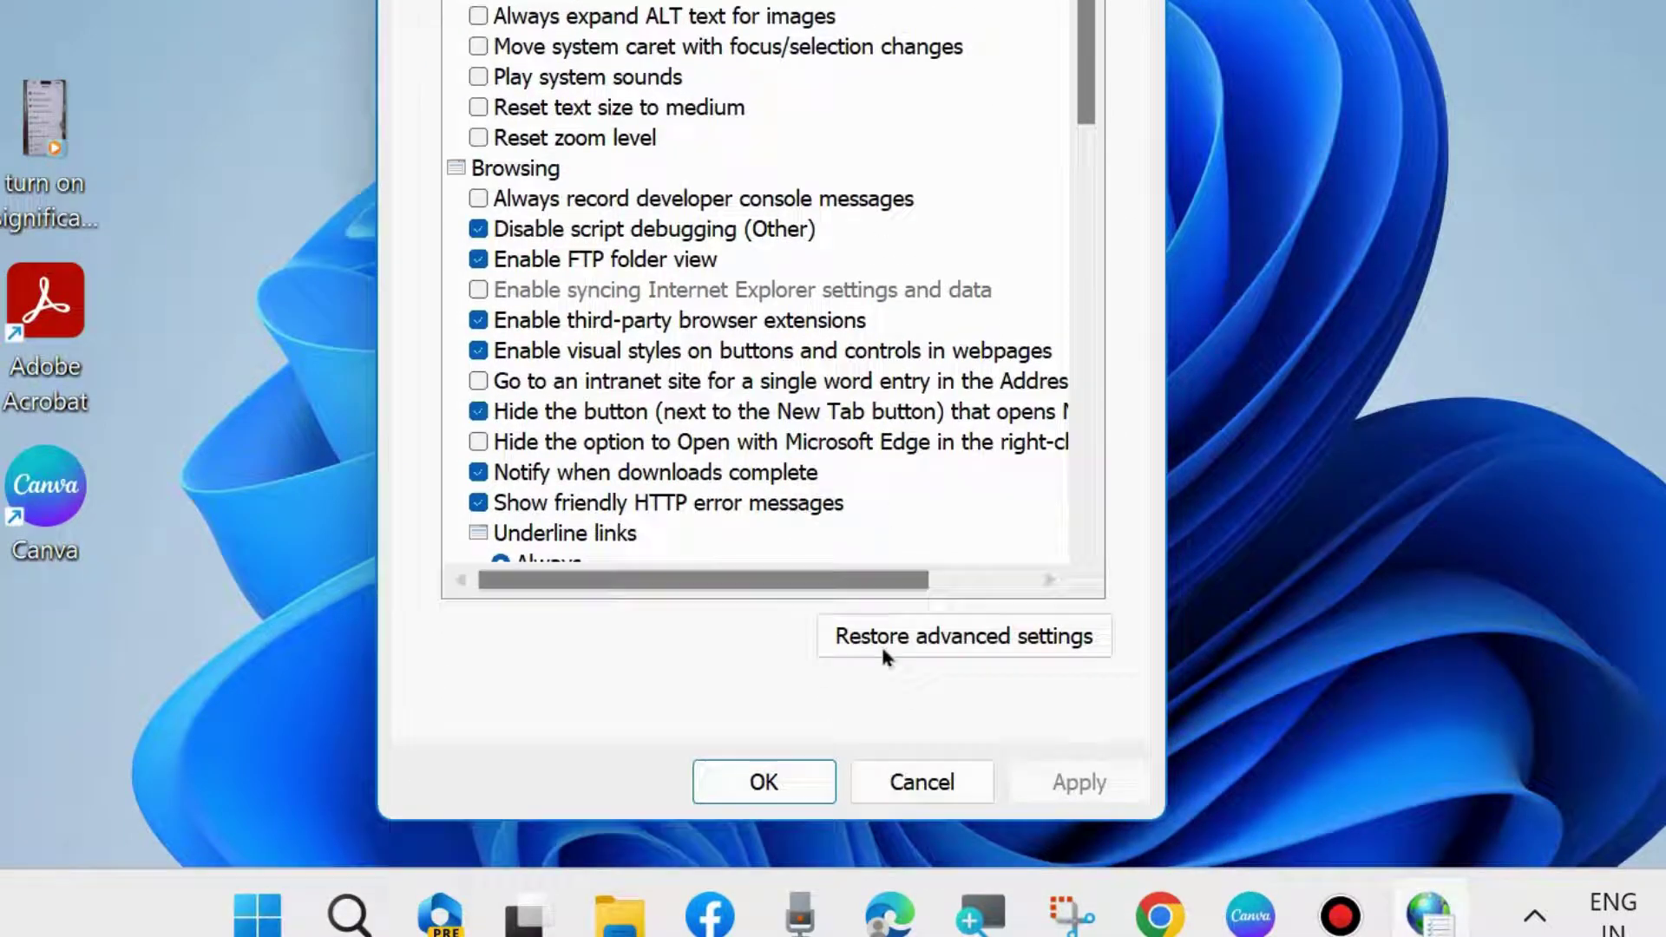
left_click(972, 643)
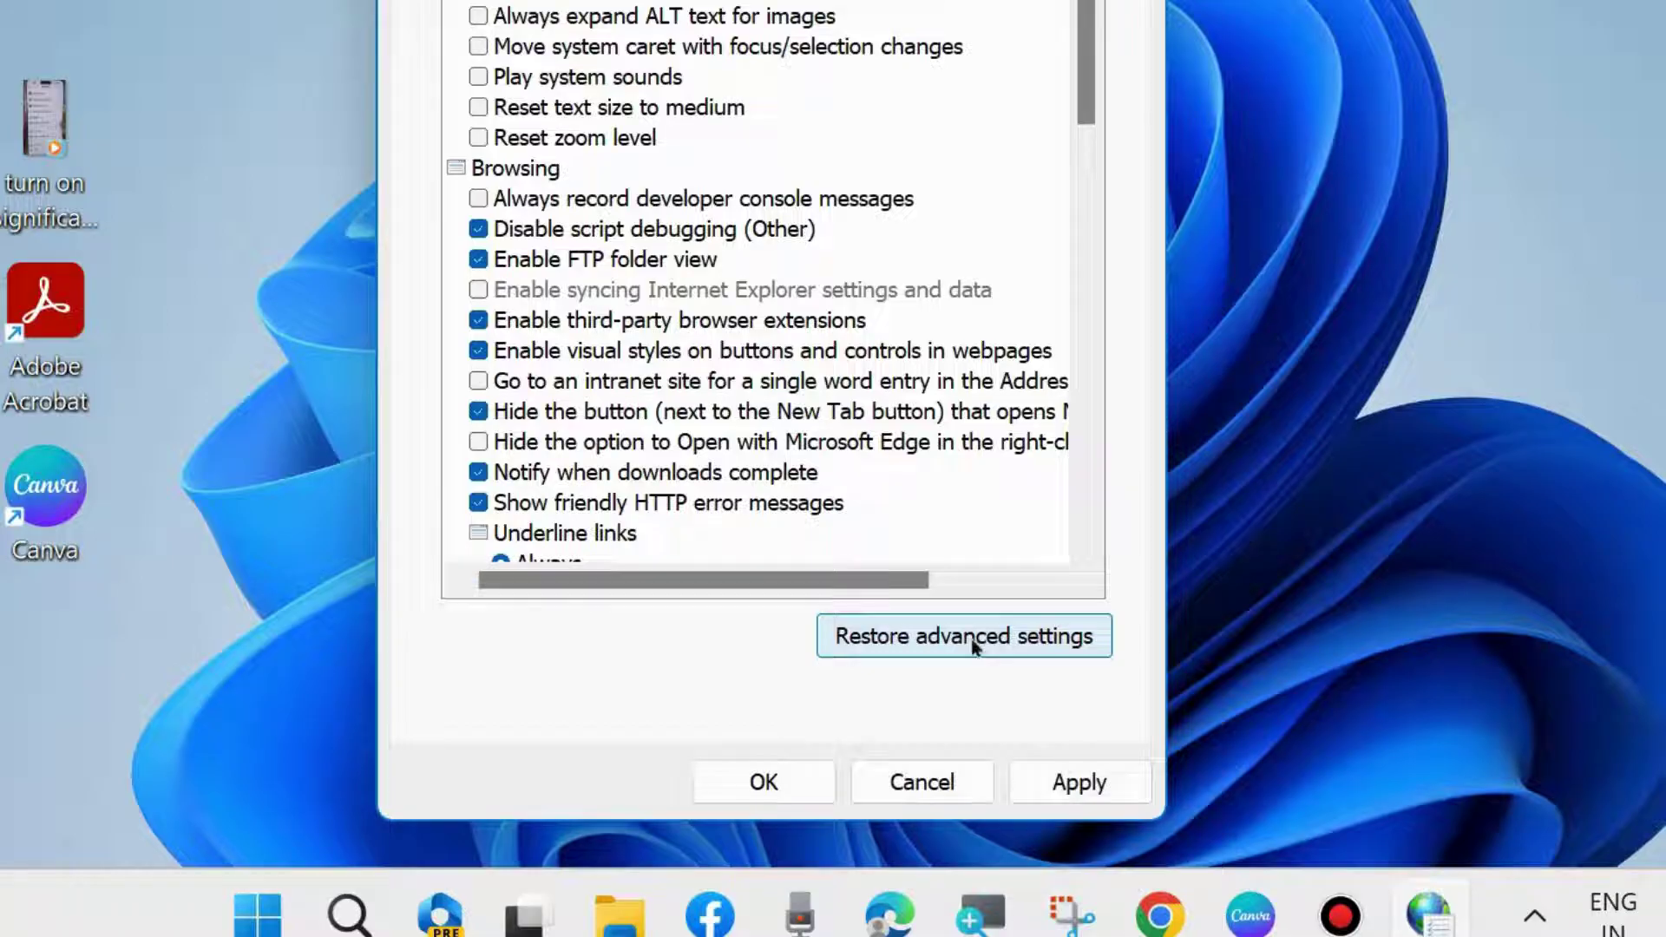
left_click(909, 636)
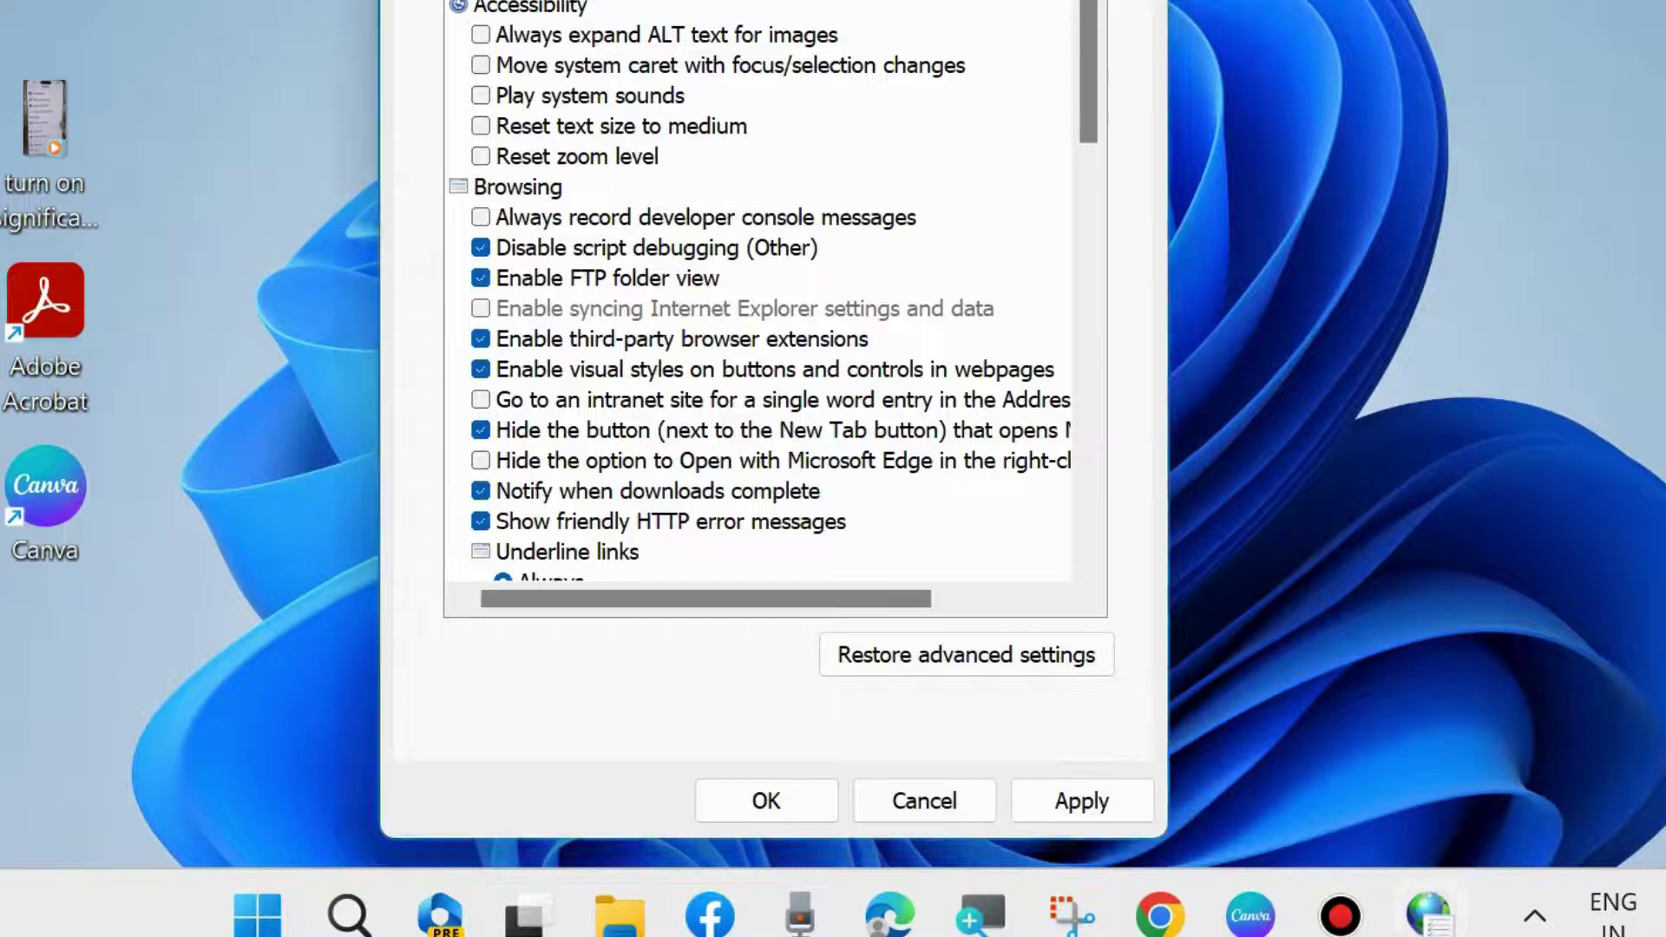
left_click_drag(731, 4, 807, 5)
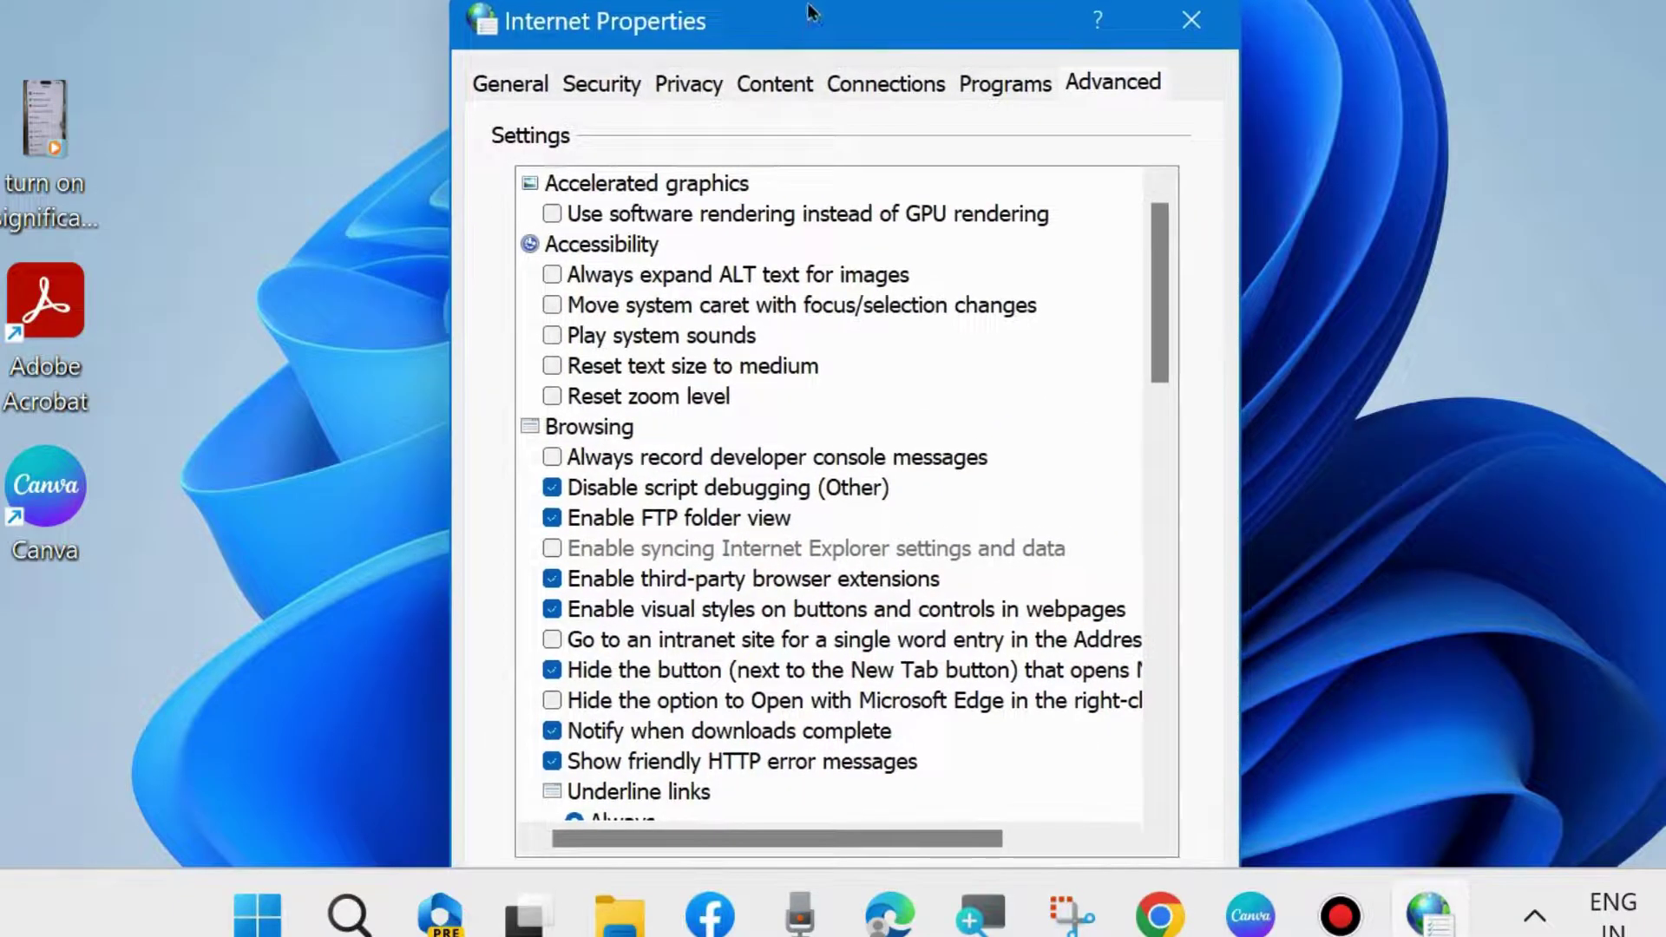
On the Security tab, reset all zones to default level and close Internet Properties with OK
left_click(608, 83)
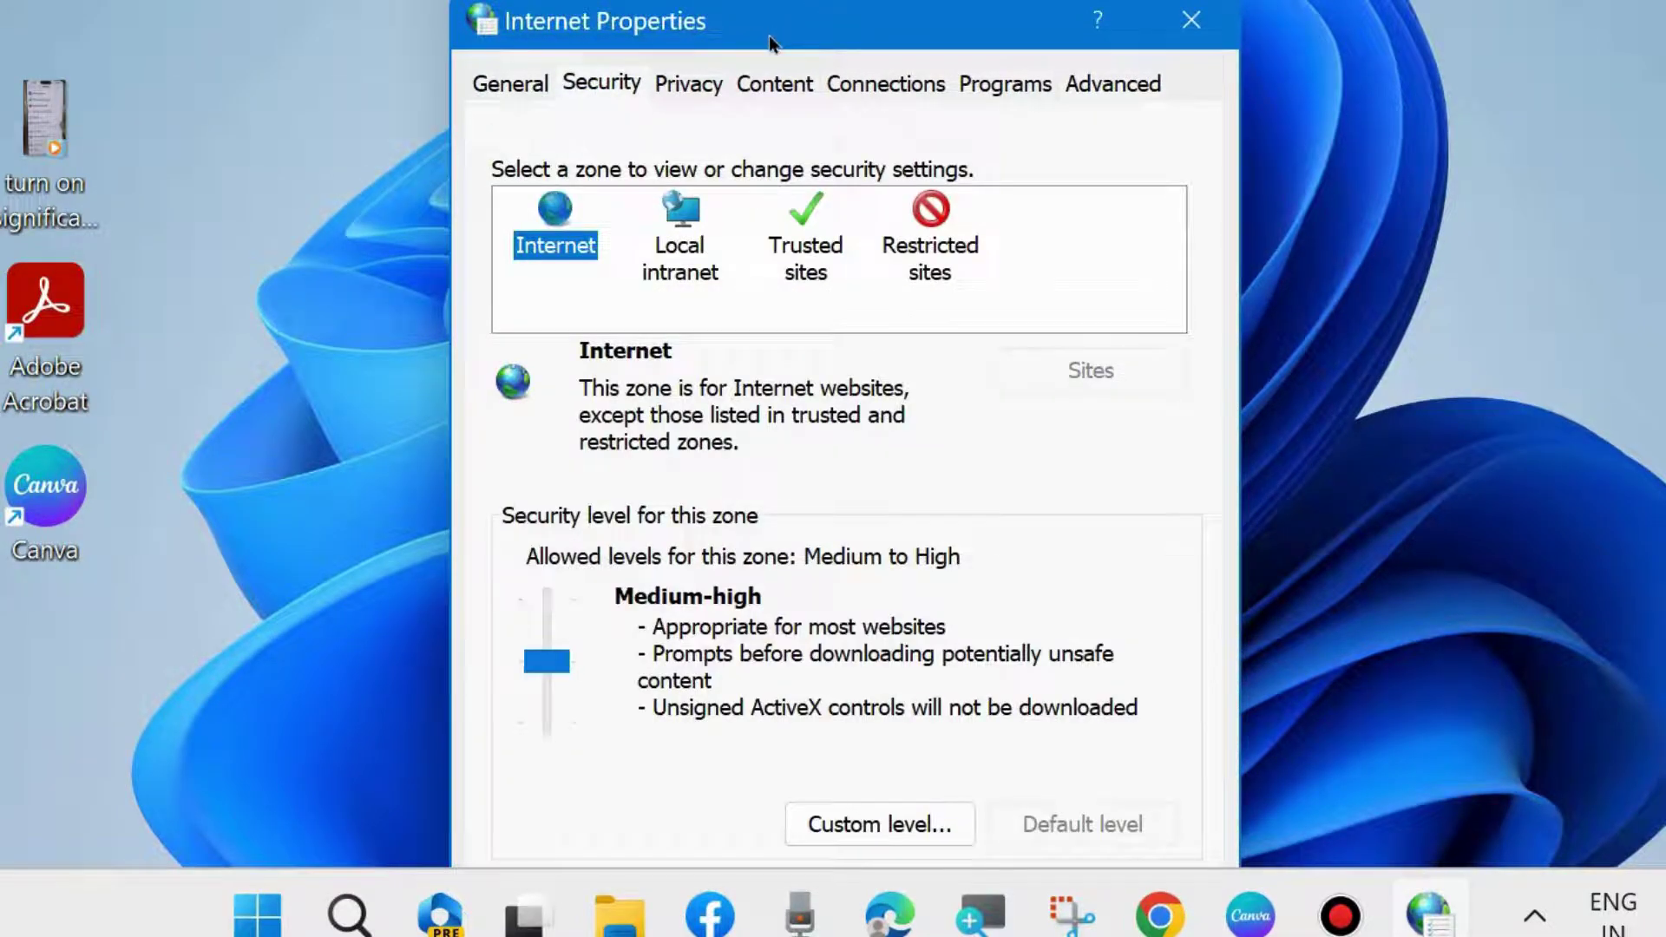
left_click_drag(771, 43, 760, 0)
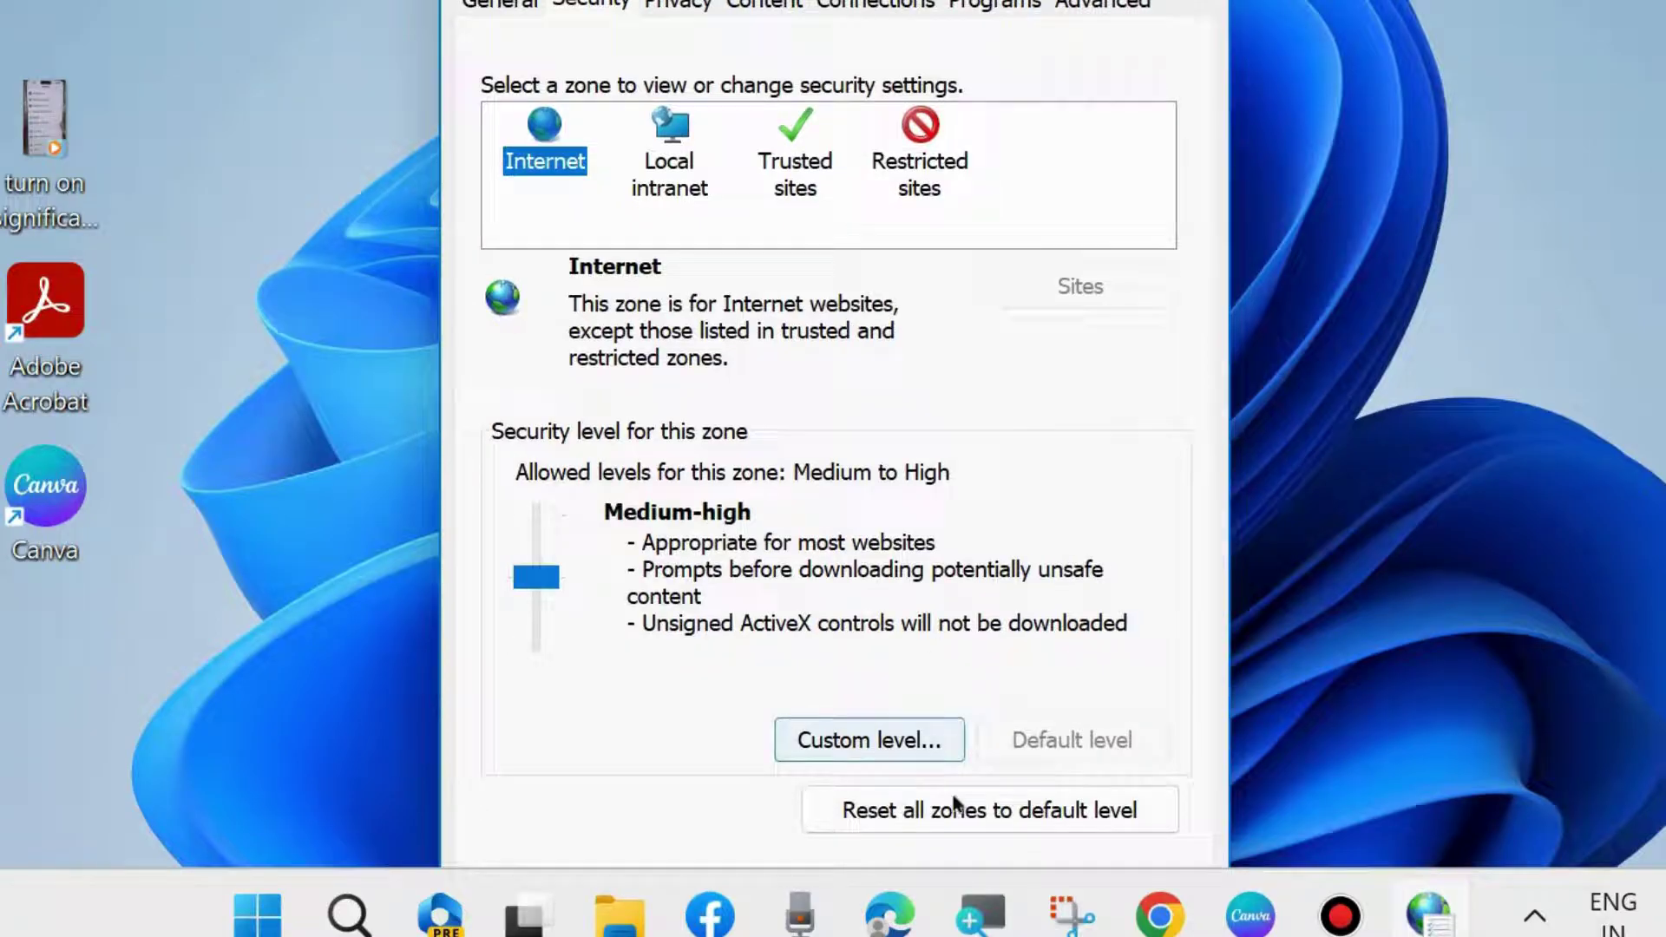
left_click(1006, 814)
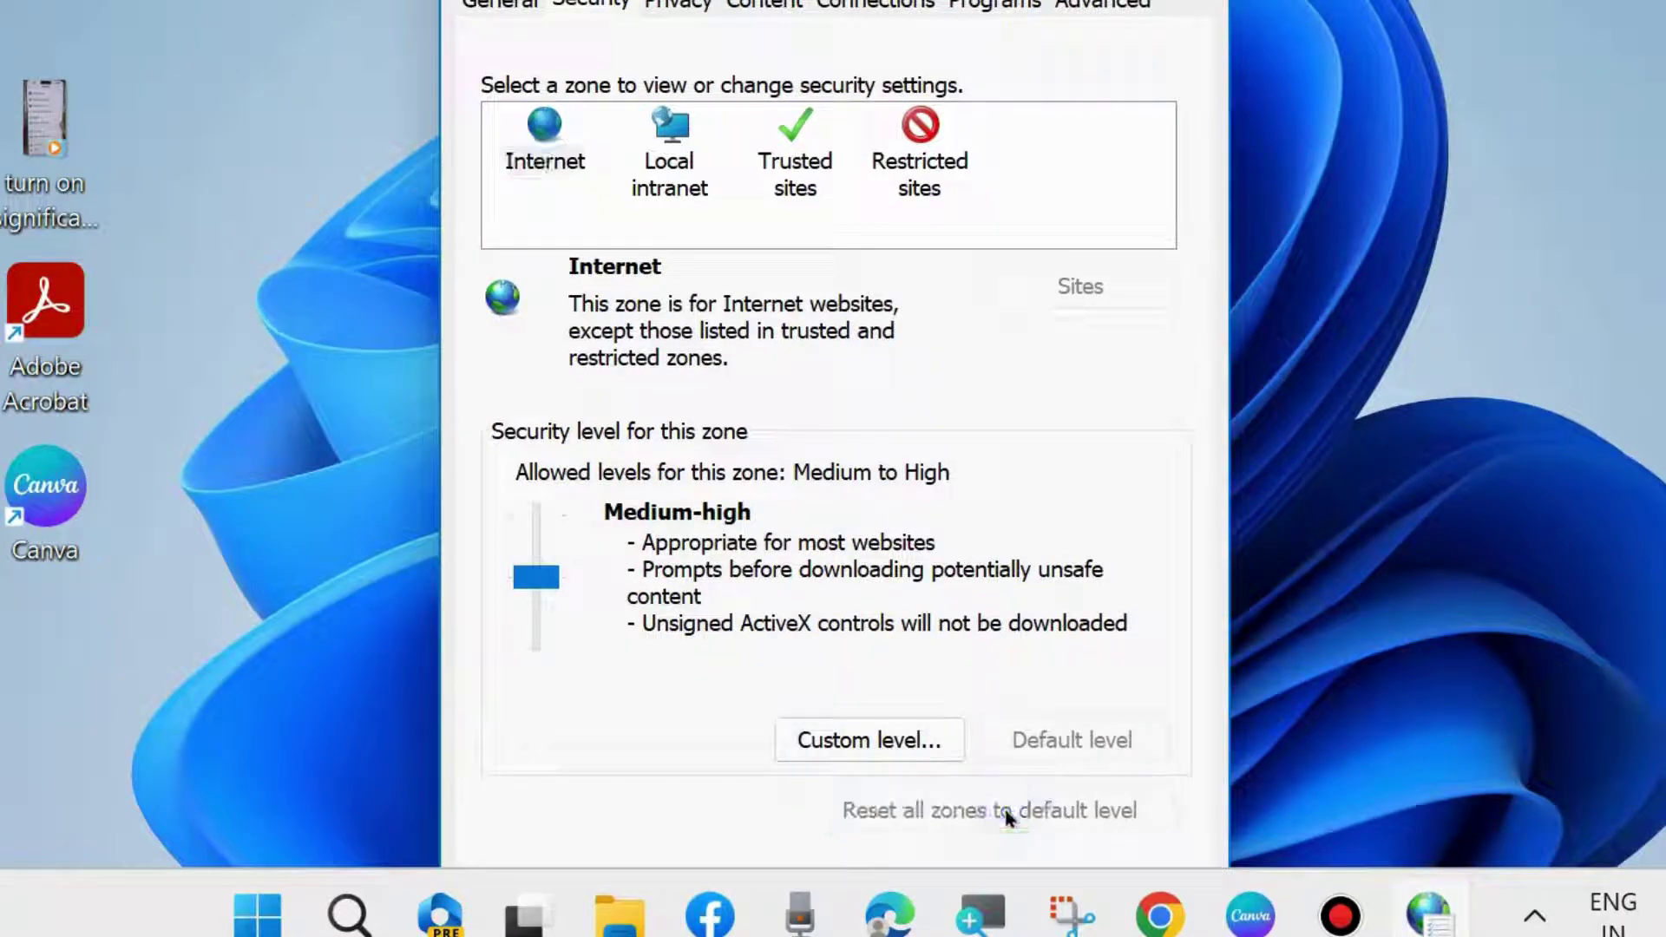
left_click_drag(760, 0, 704, 0)
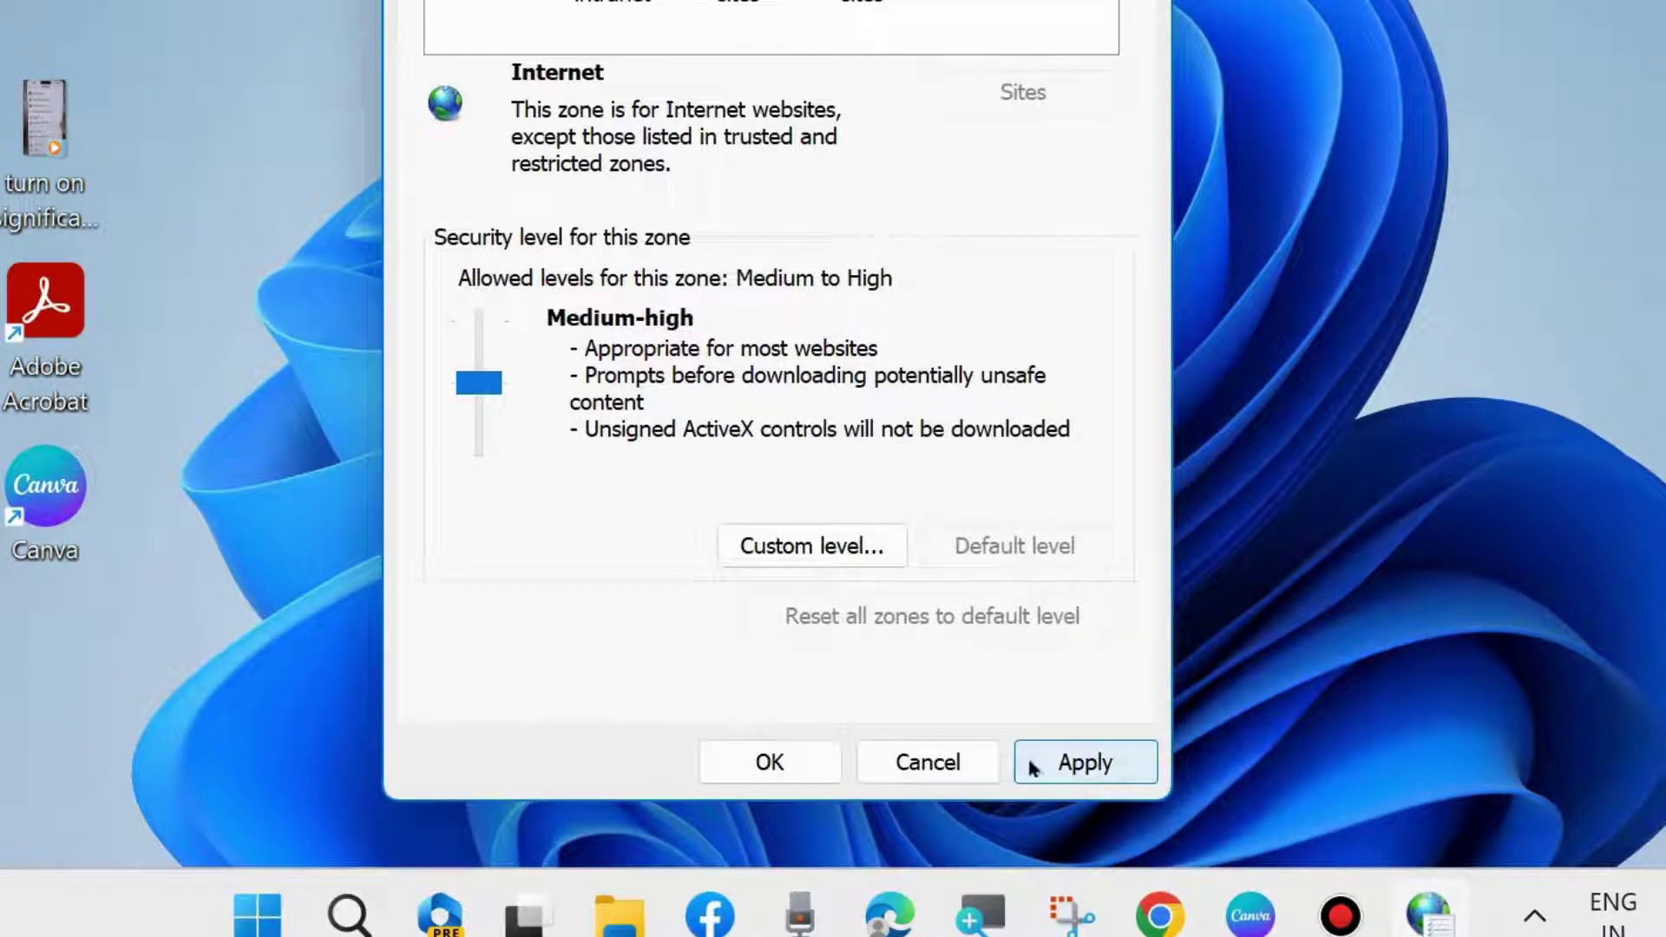
left_click(769, 762)
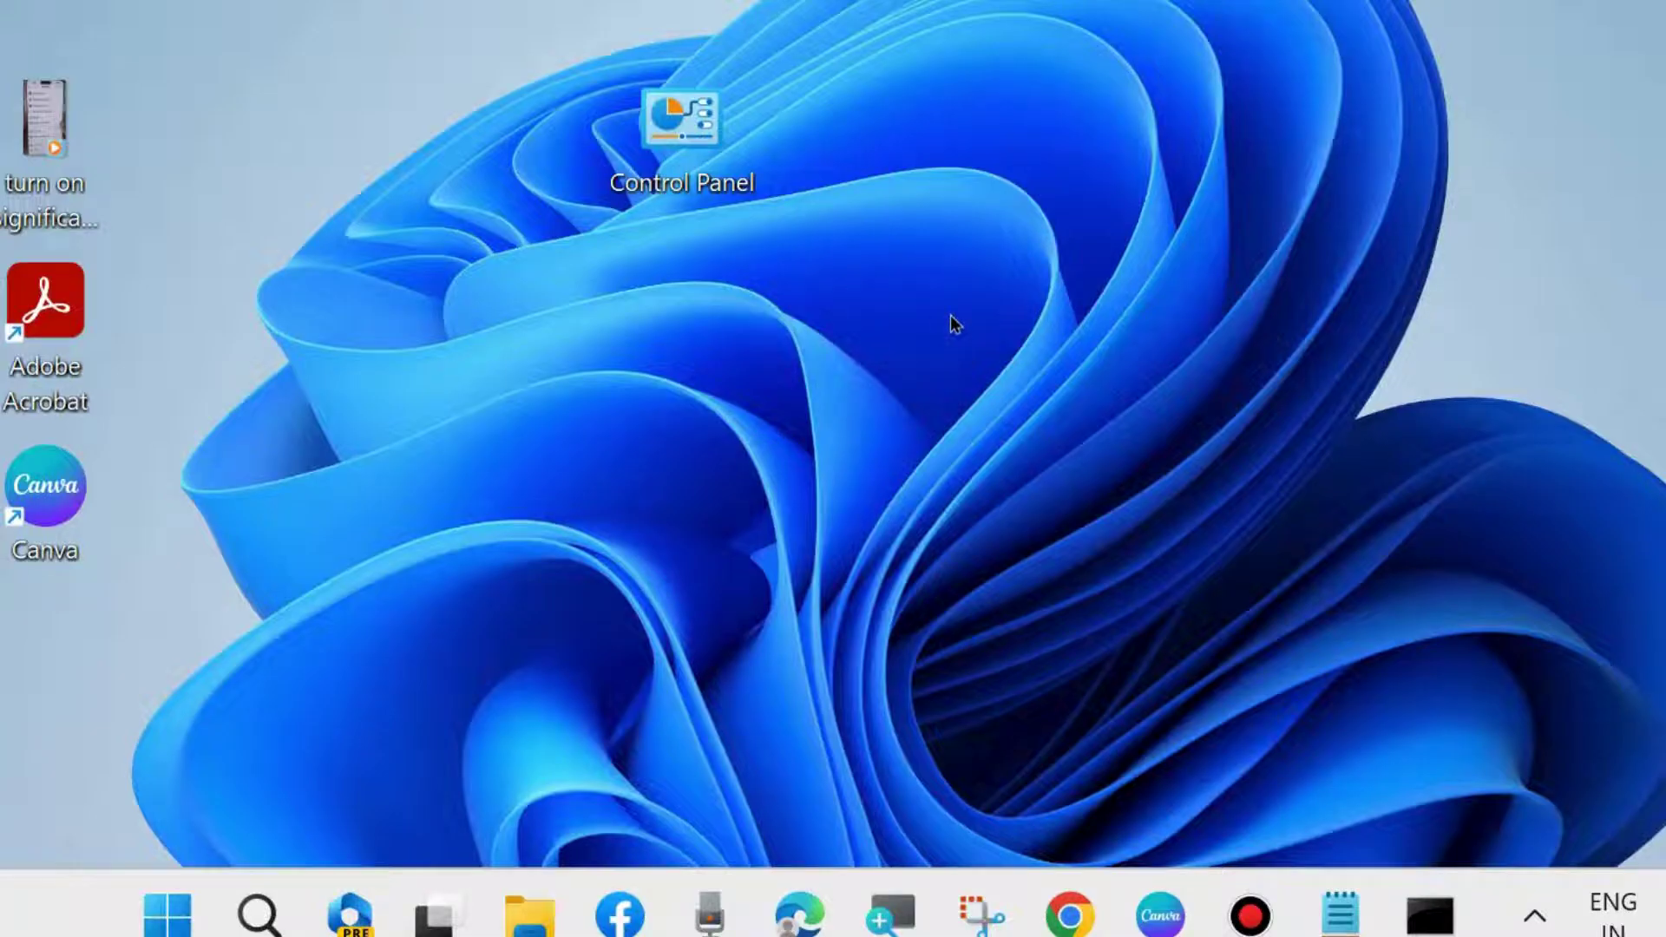
Search for cmd and open an administrator Command Prompt window
left_click(246, 913)
type("d")
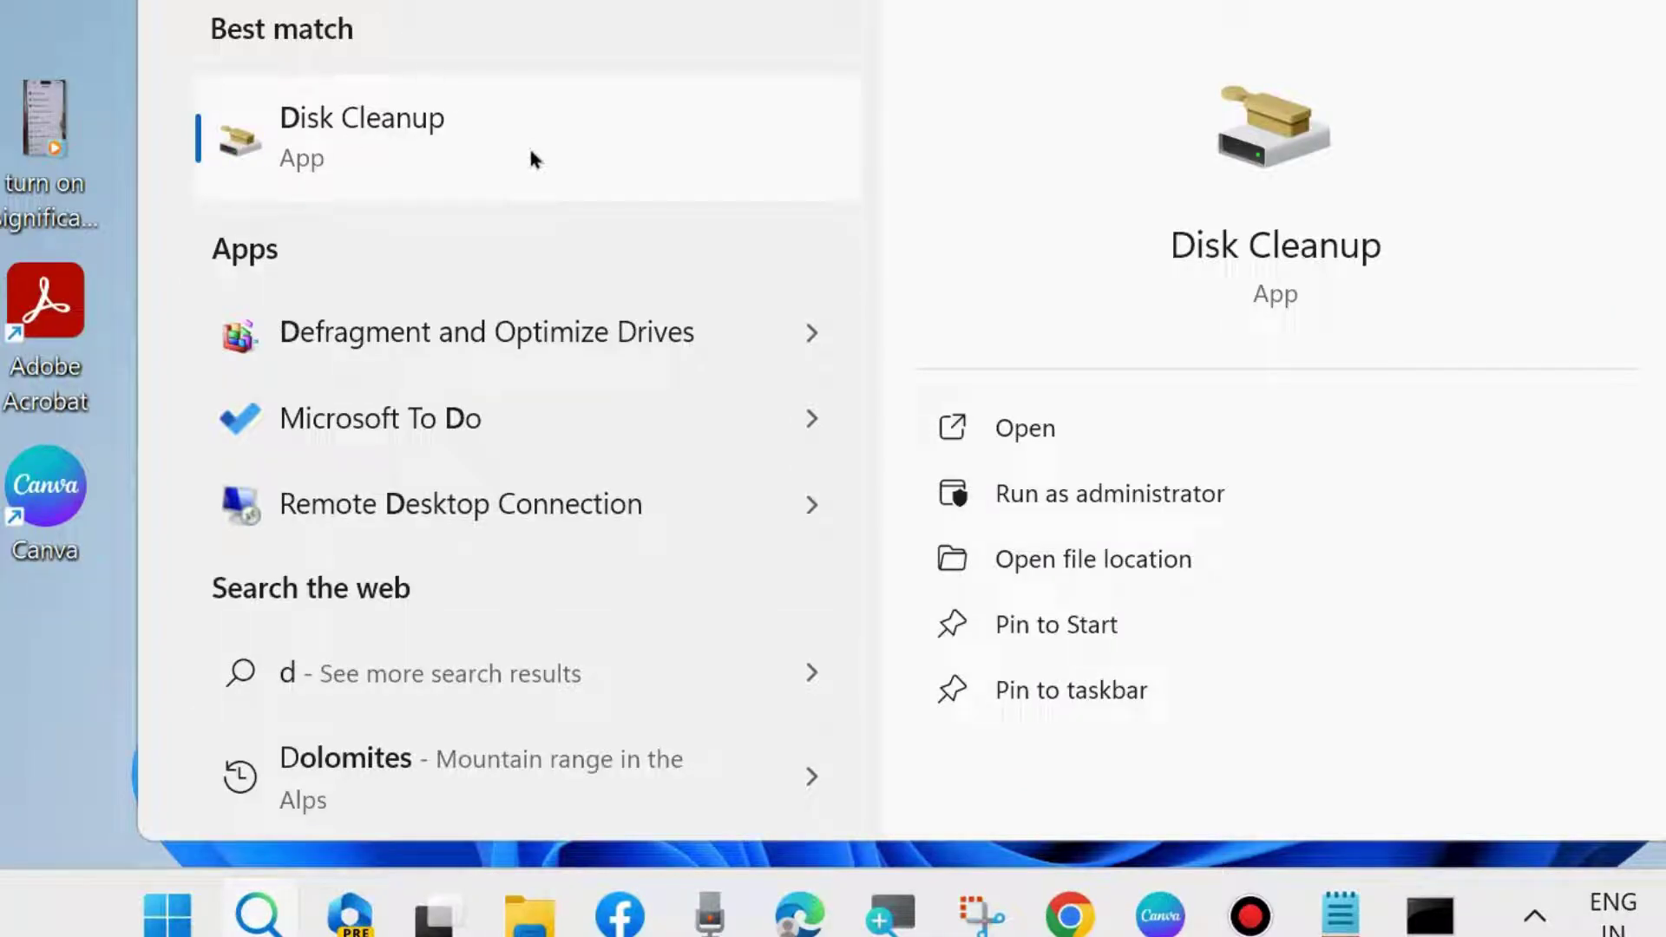
key("BackSpace")
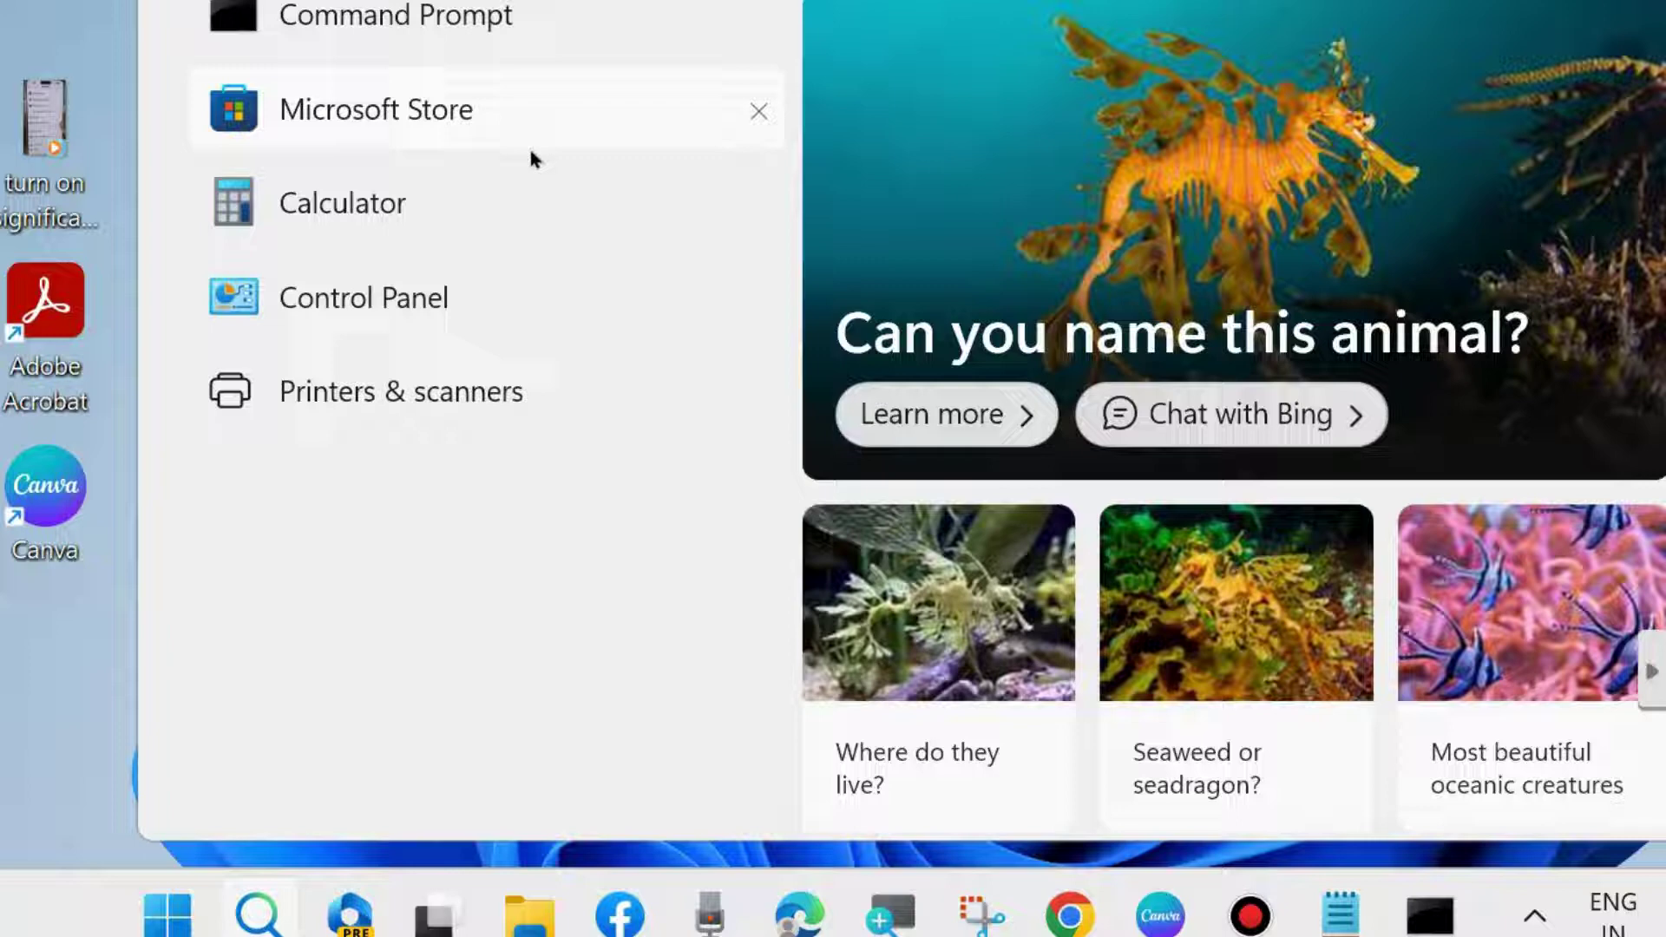
type("cmd")
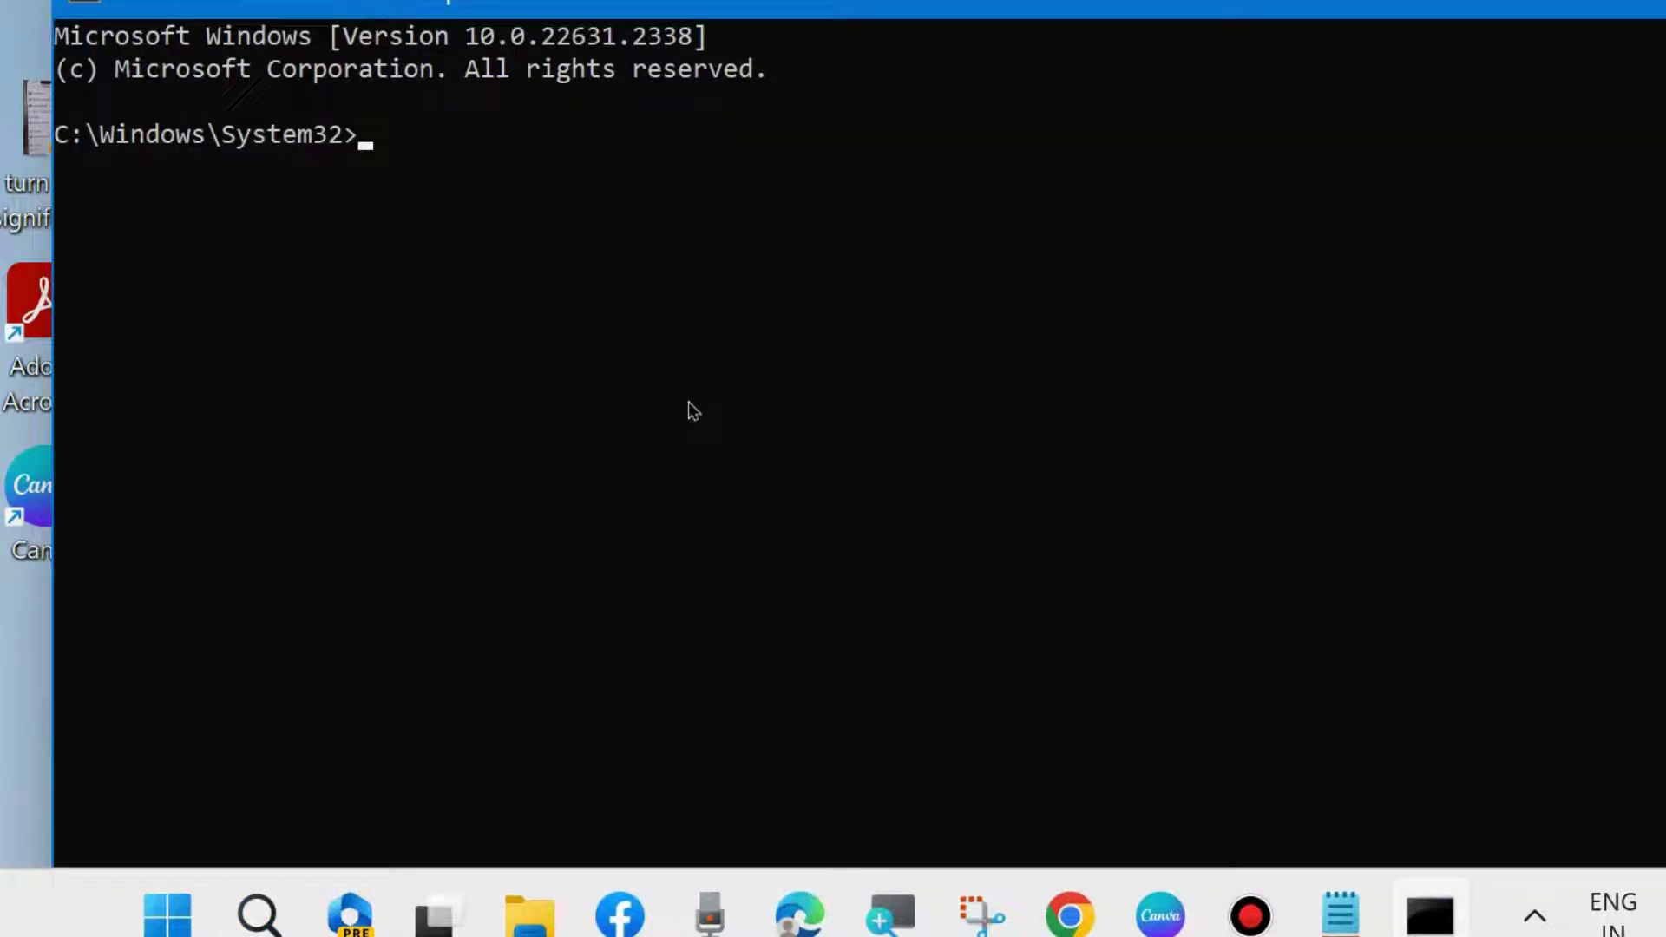
left_click_drag(629, 5, 679, 40)
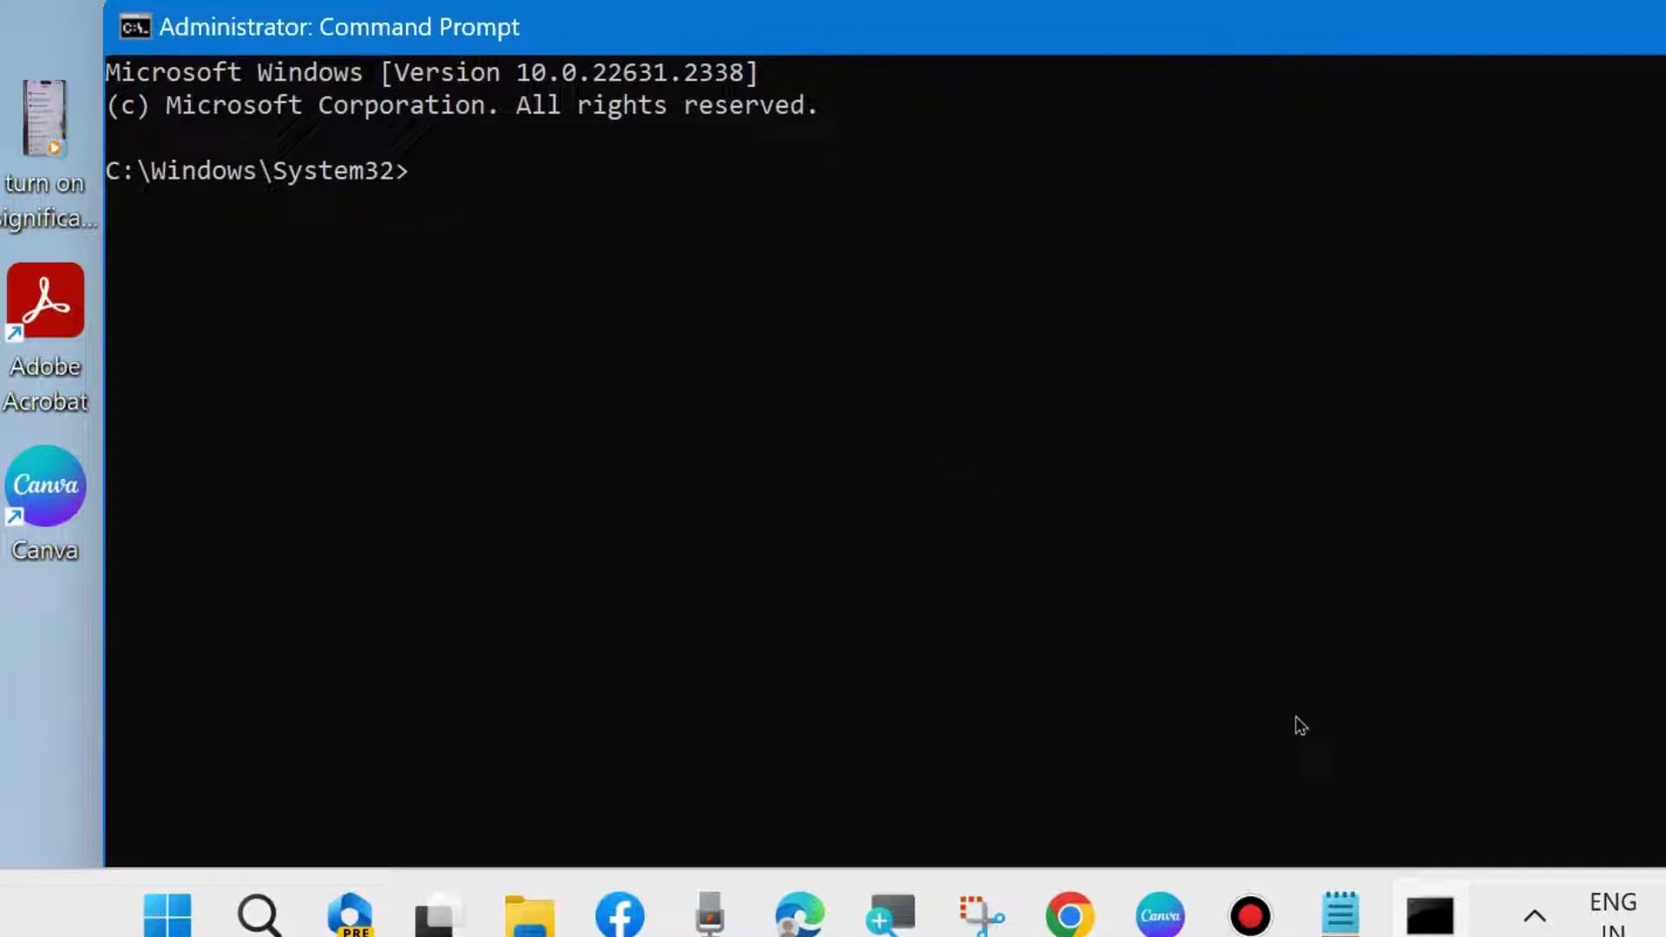
In Notepad, select the ipconfig /release, /flushdns and /renew lines, then minimize both windows
left_click(1336, 913)
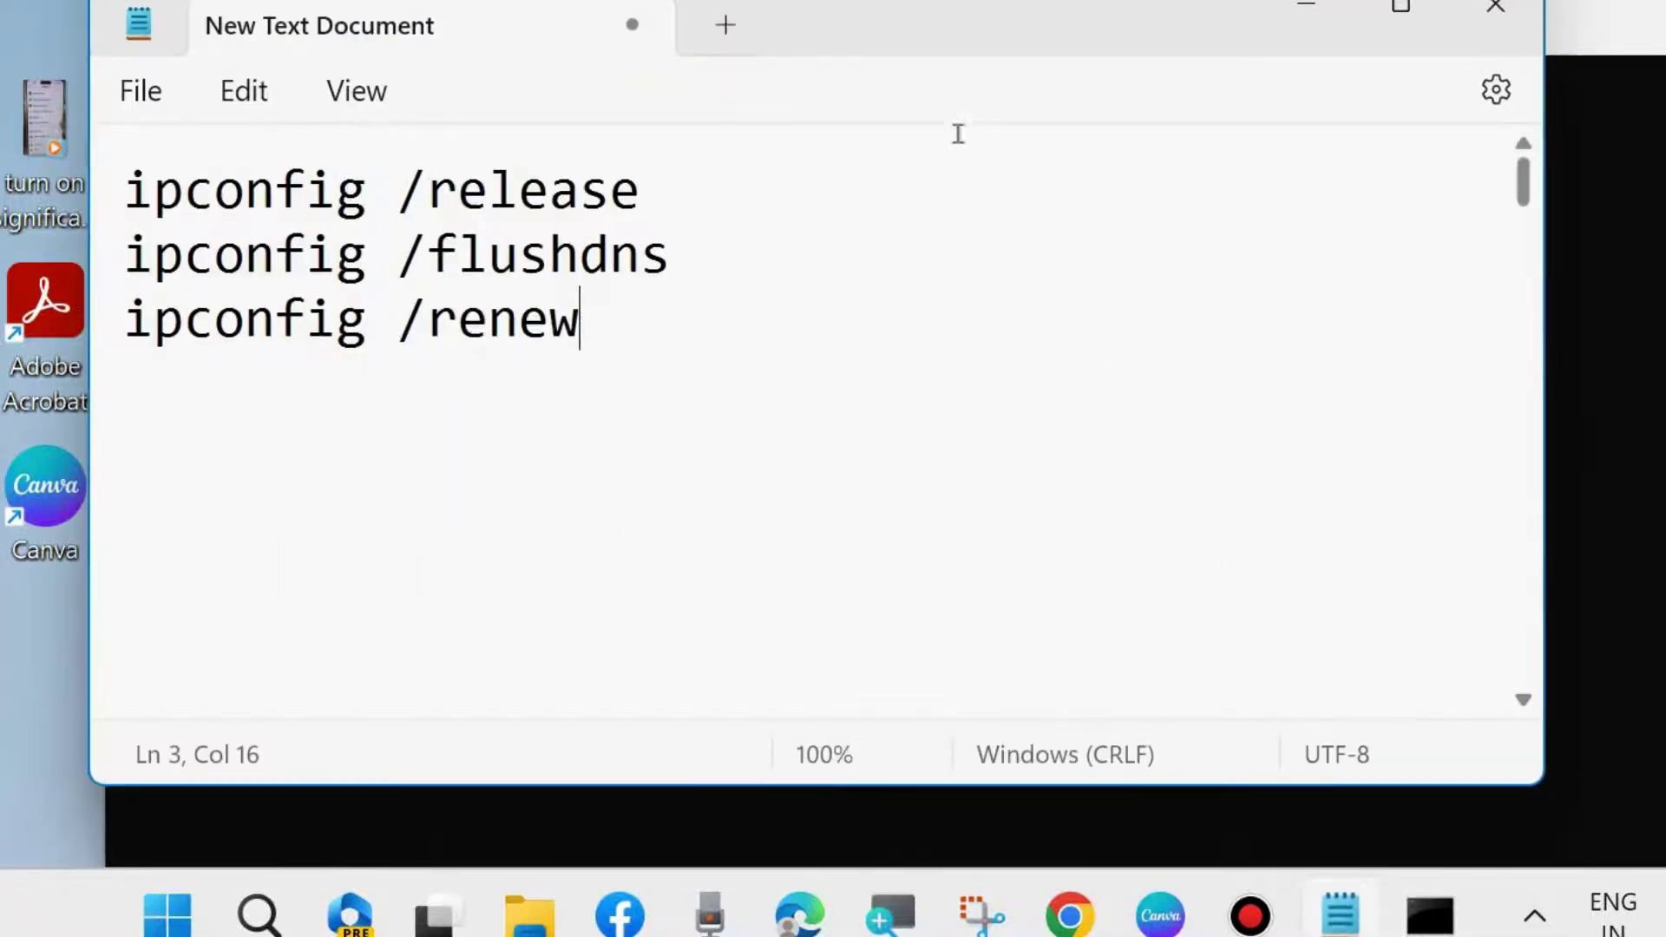
left_click_drag(868, 19, 1250, 272)
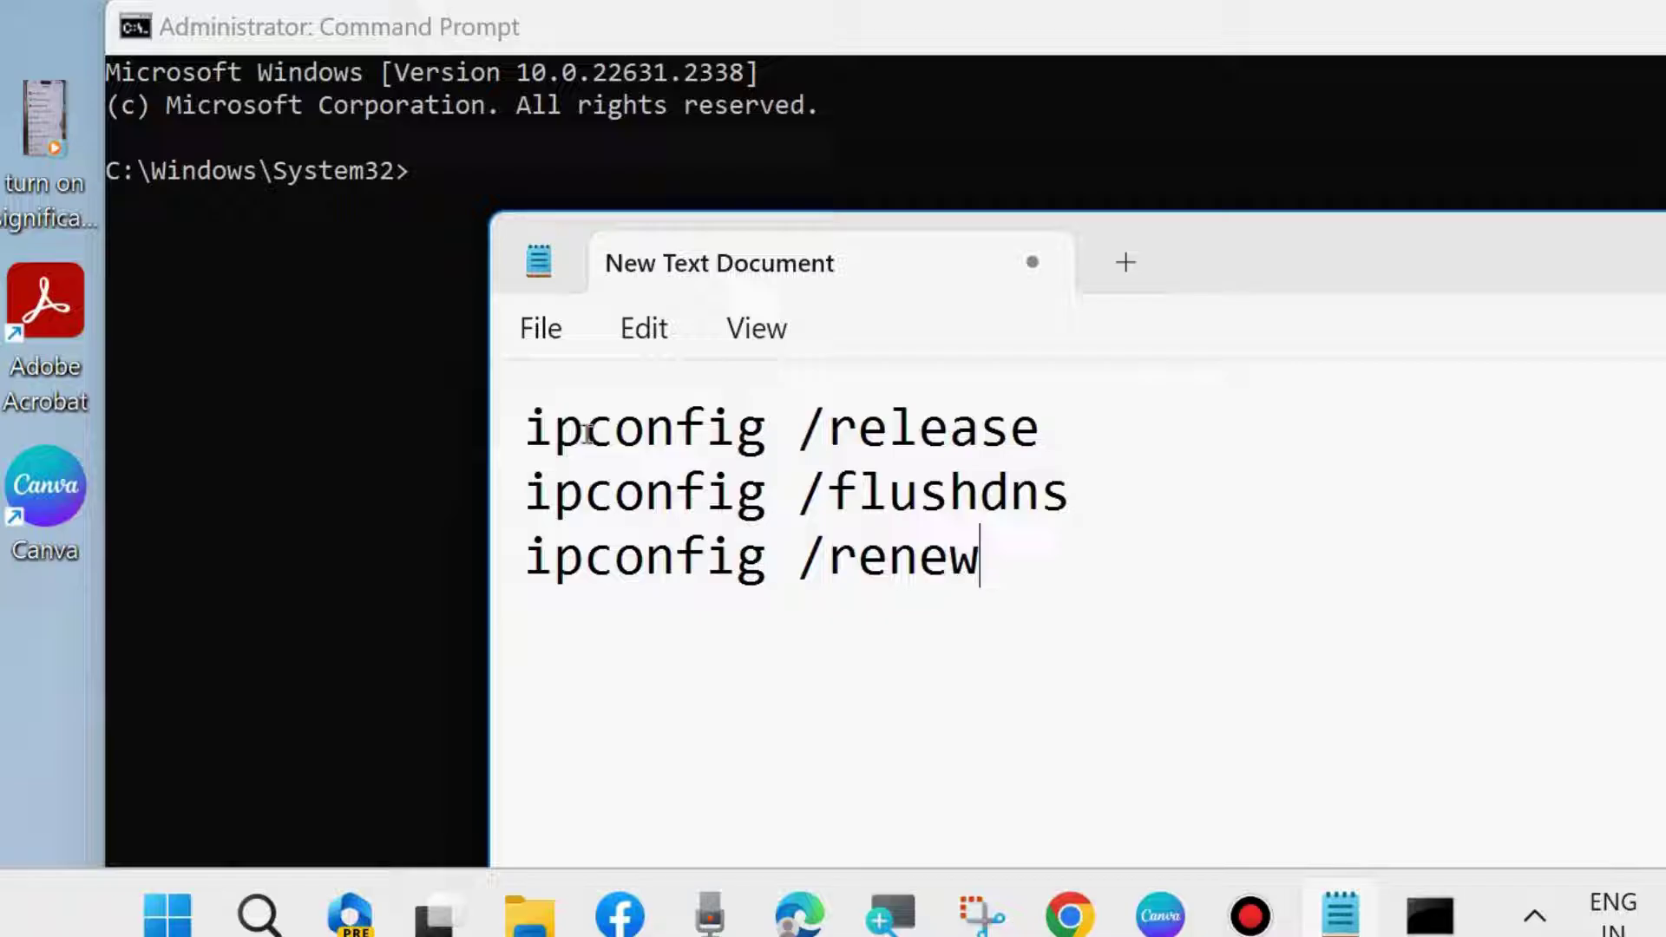
left_click_drag(523, 430, 1071, 430)
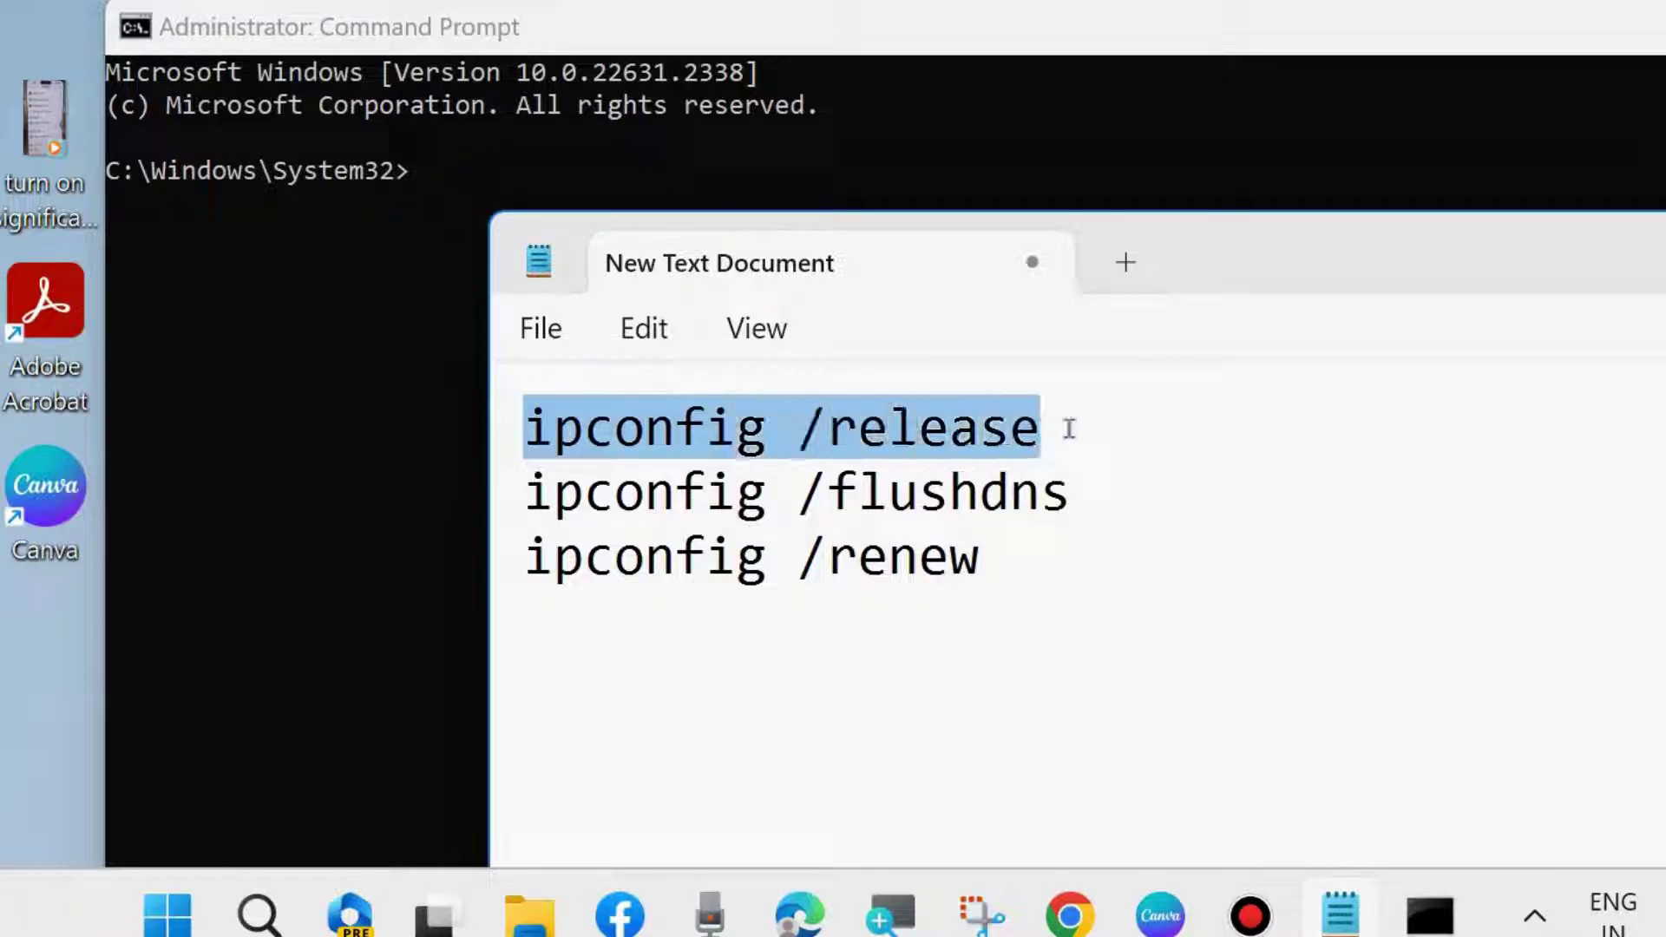
left_click_drag(525, 493, 1080, 495)
left_click_drag(524, 560, 1044, 567)
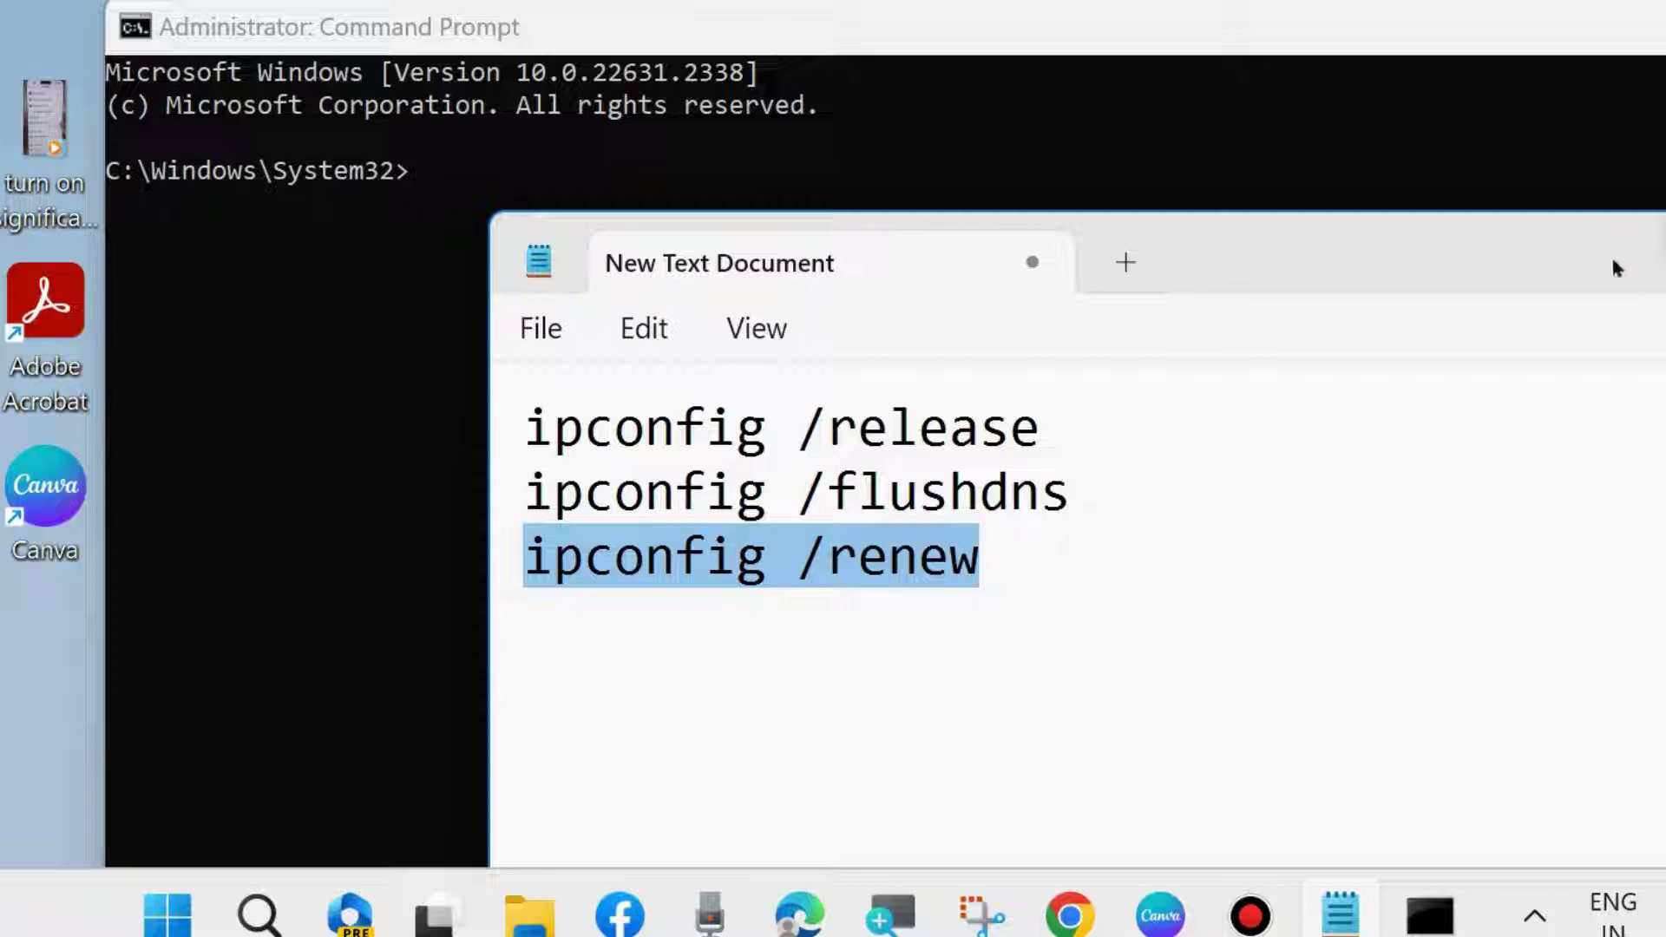
key("super+Down")
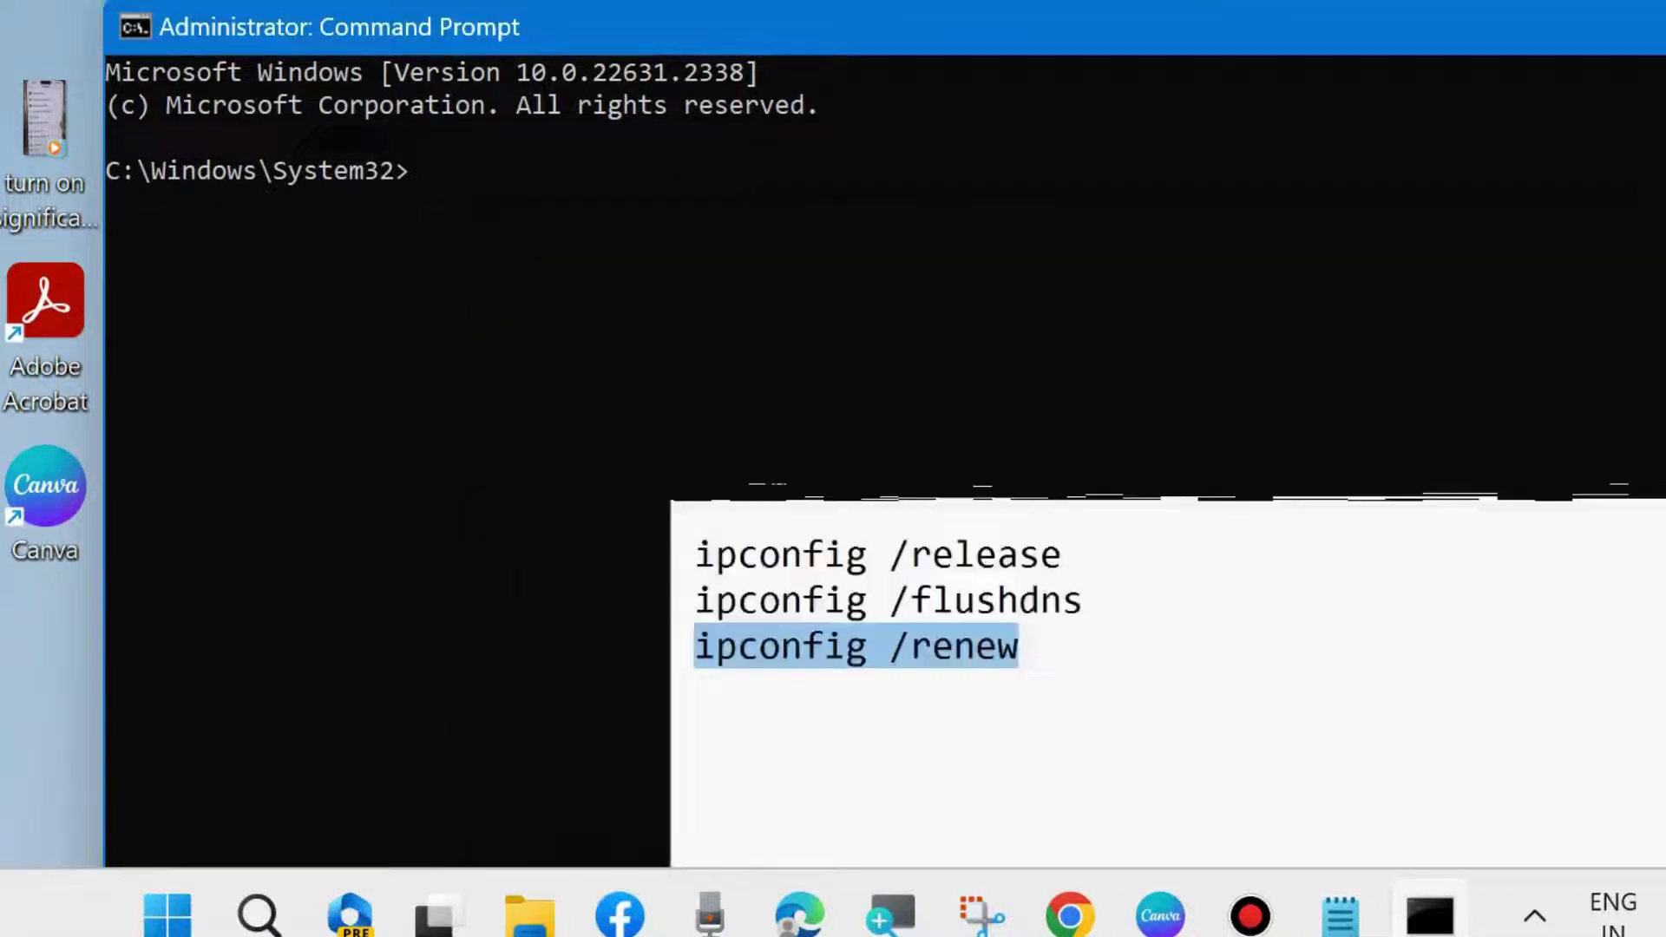
key("super+Down")
key("super+Down")
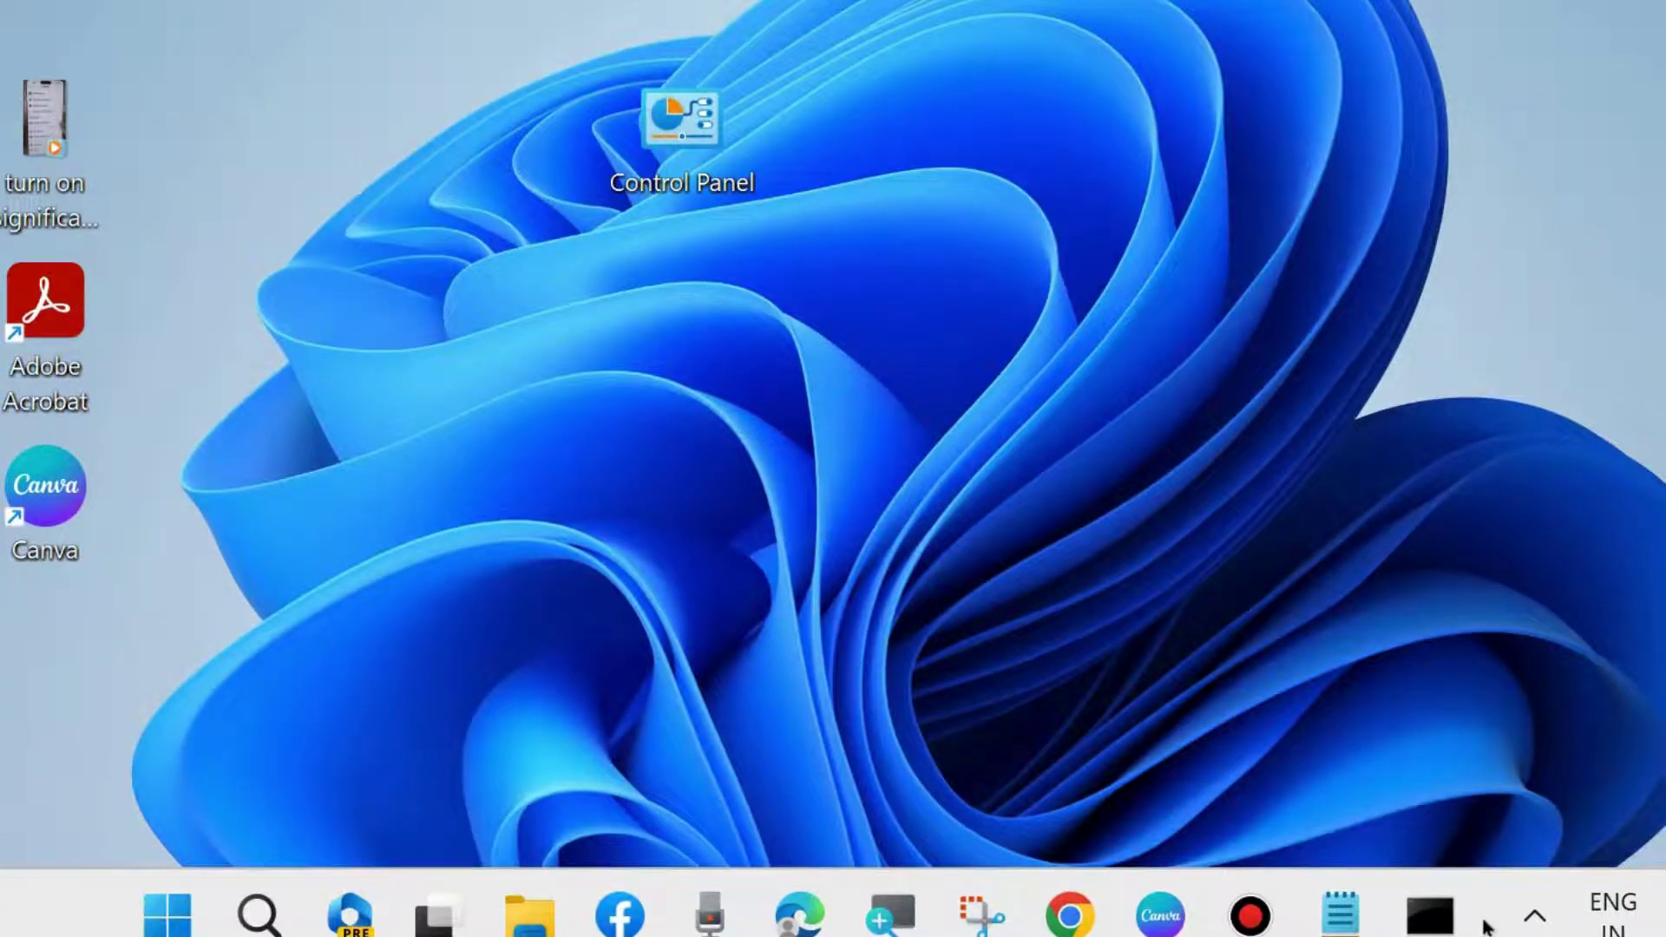
Paste netsh winsock reset and netsh int ip reset below the ipconfig lines, select each, then minimize both windows
left_click(1431, 917)
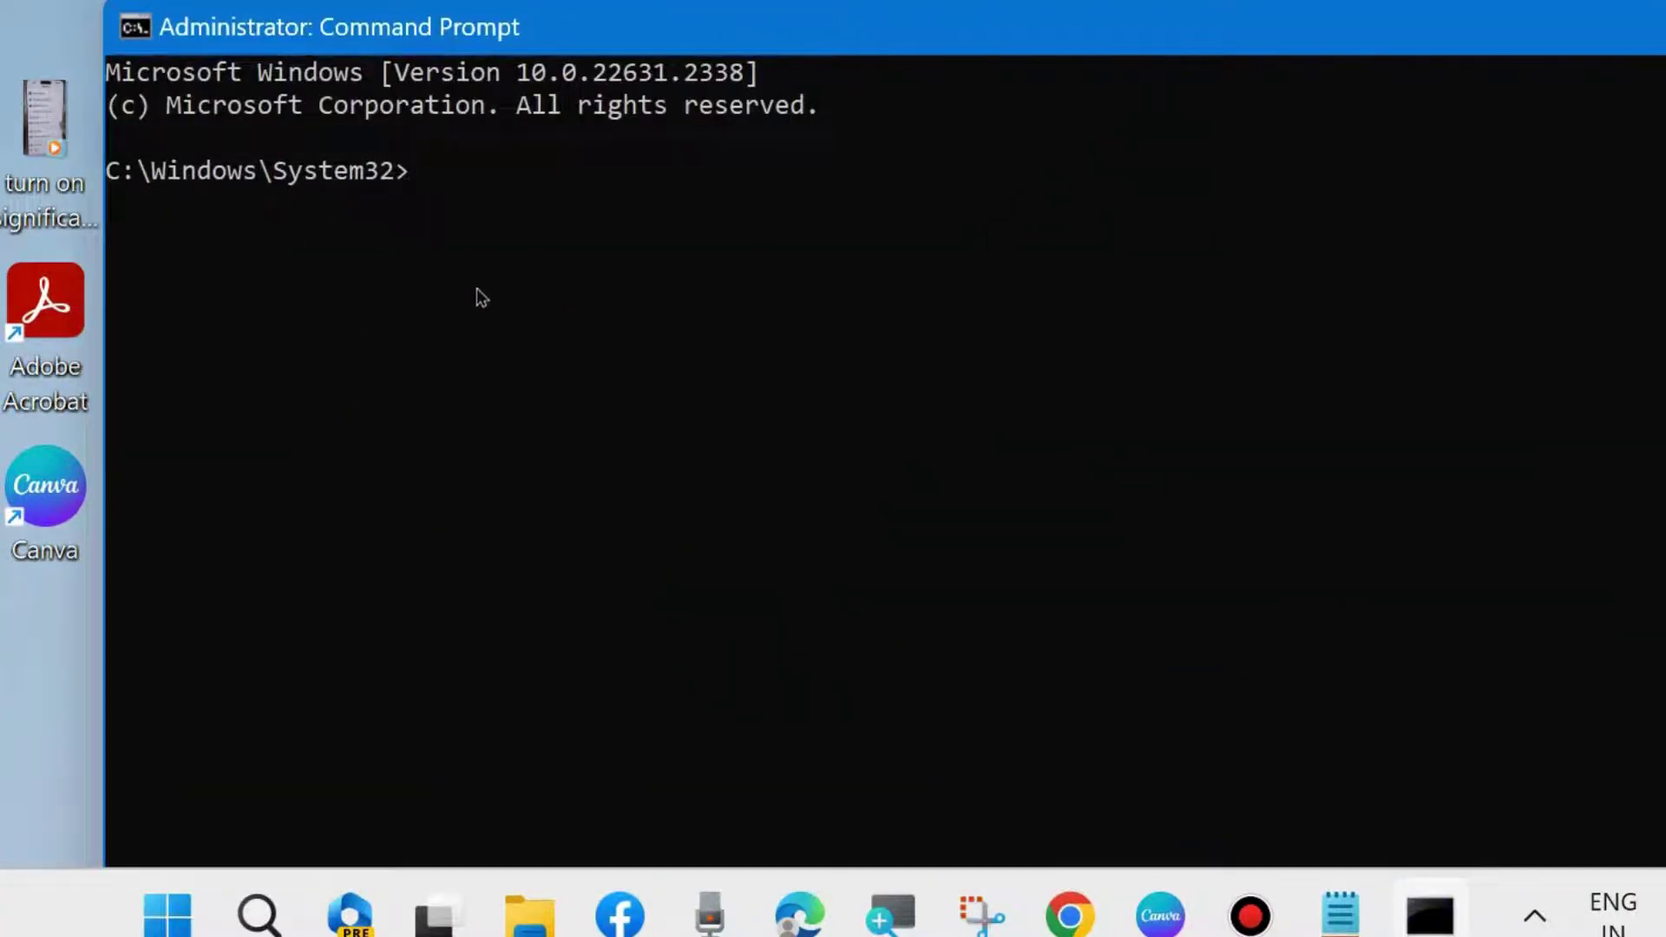
left_click(1341, 913)
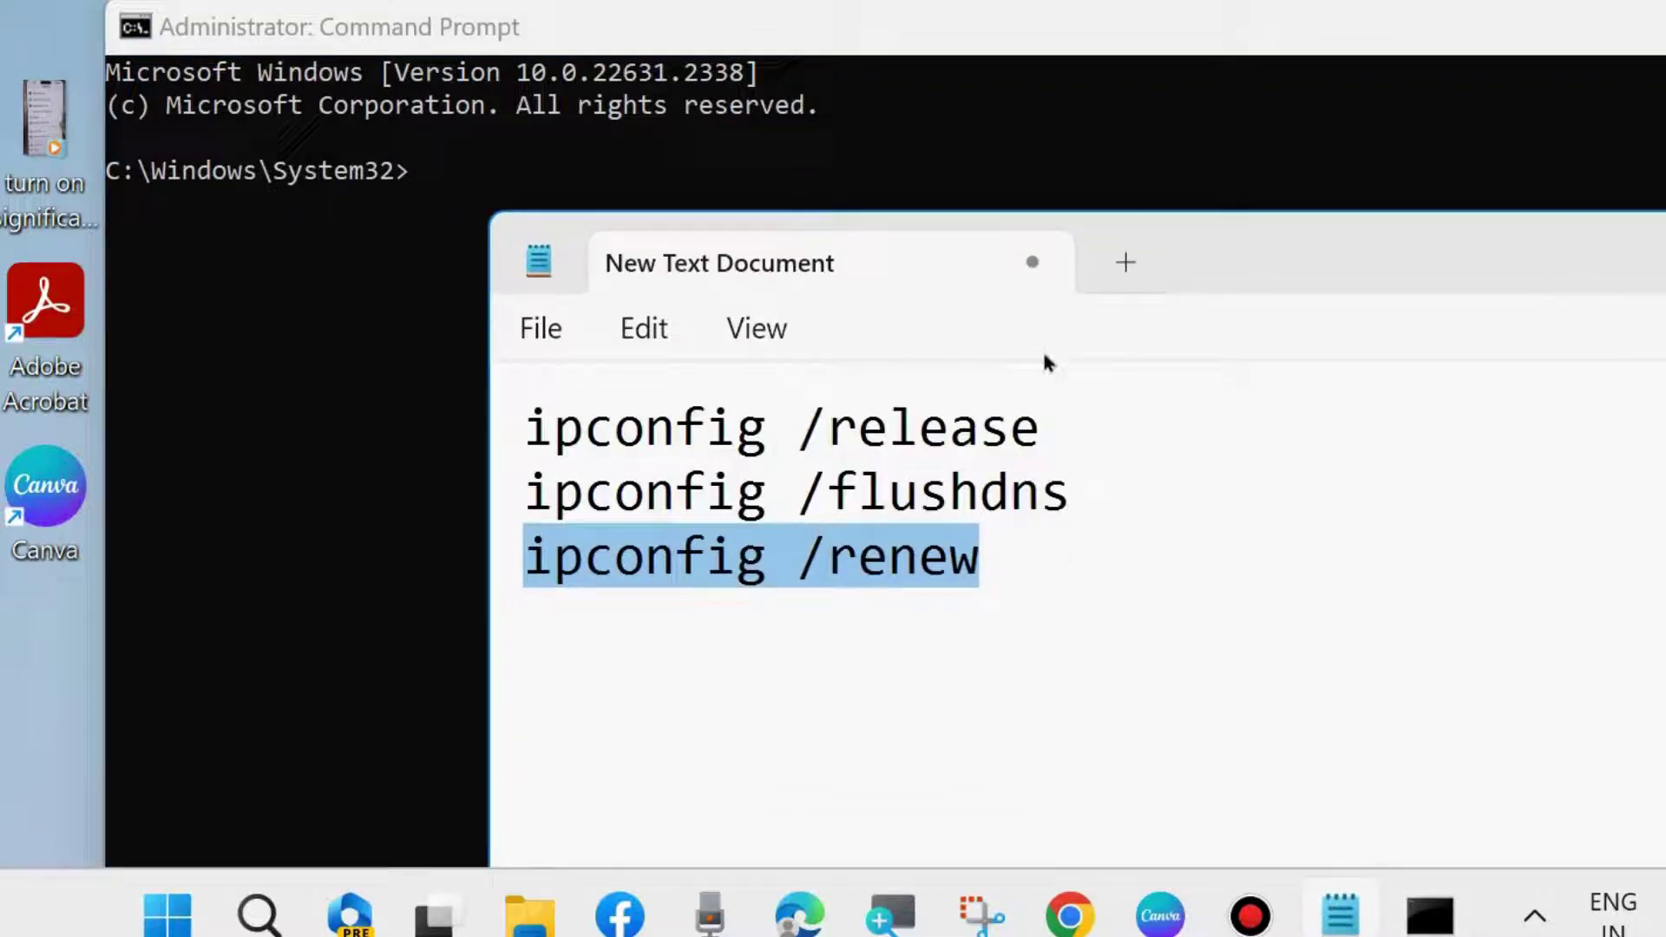
left_click(571, 685)
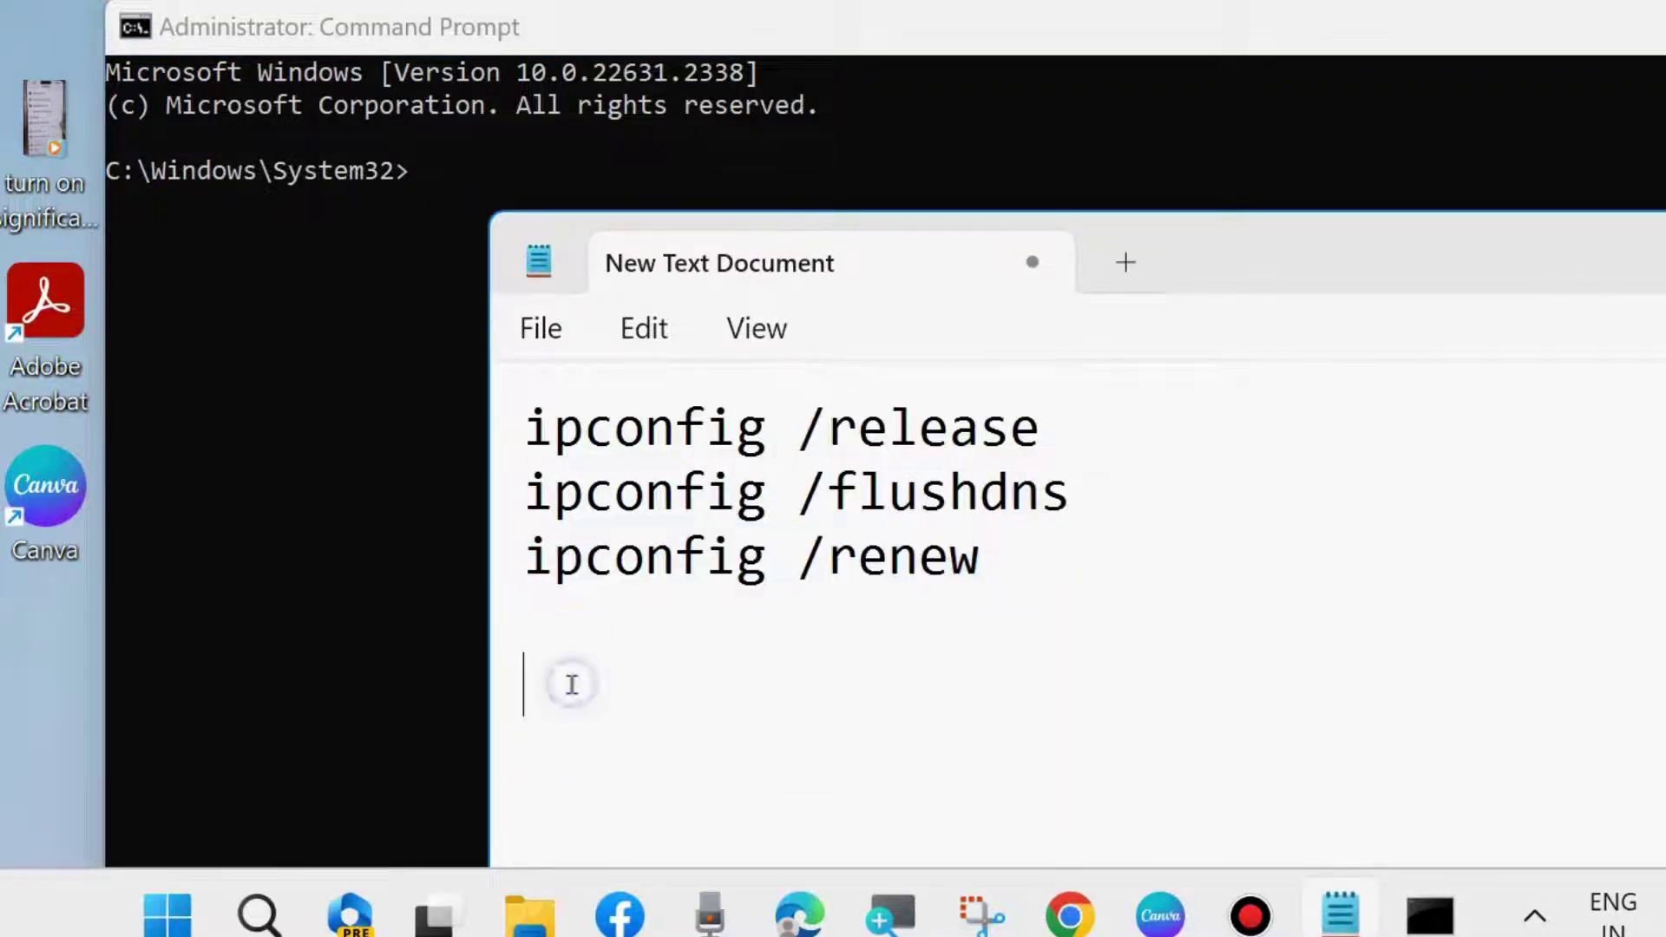
type("netsh winsock reset netsh int ip reset")
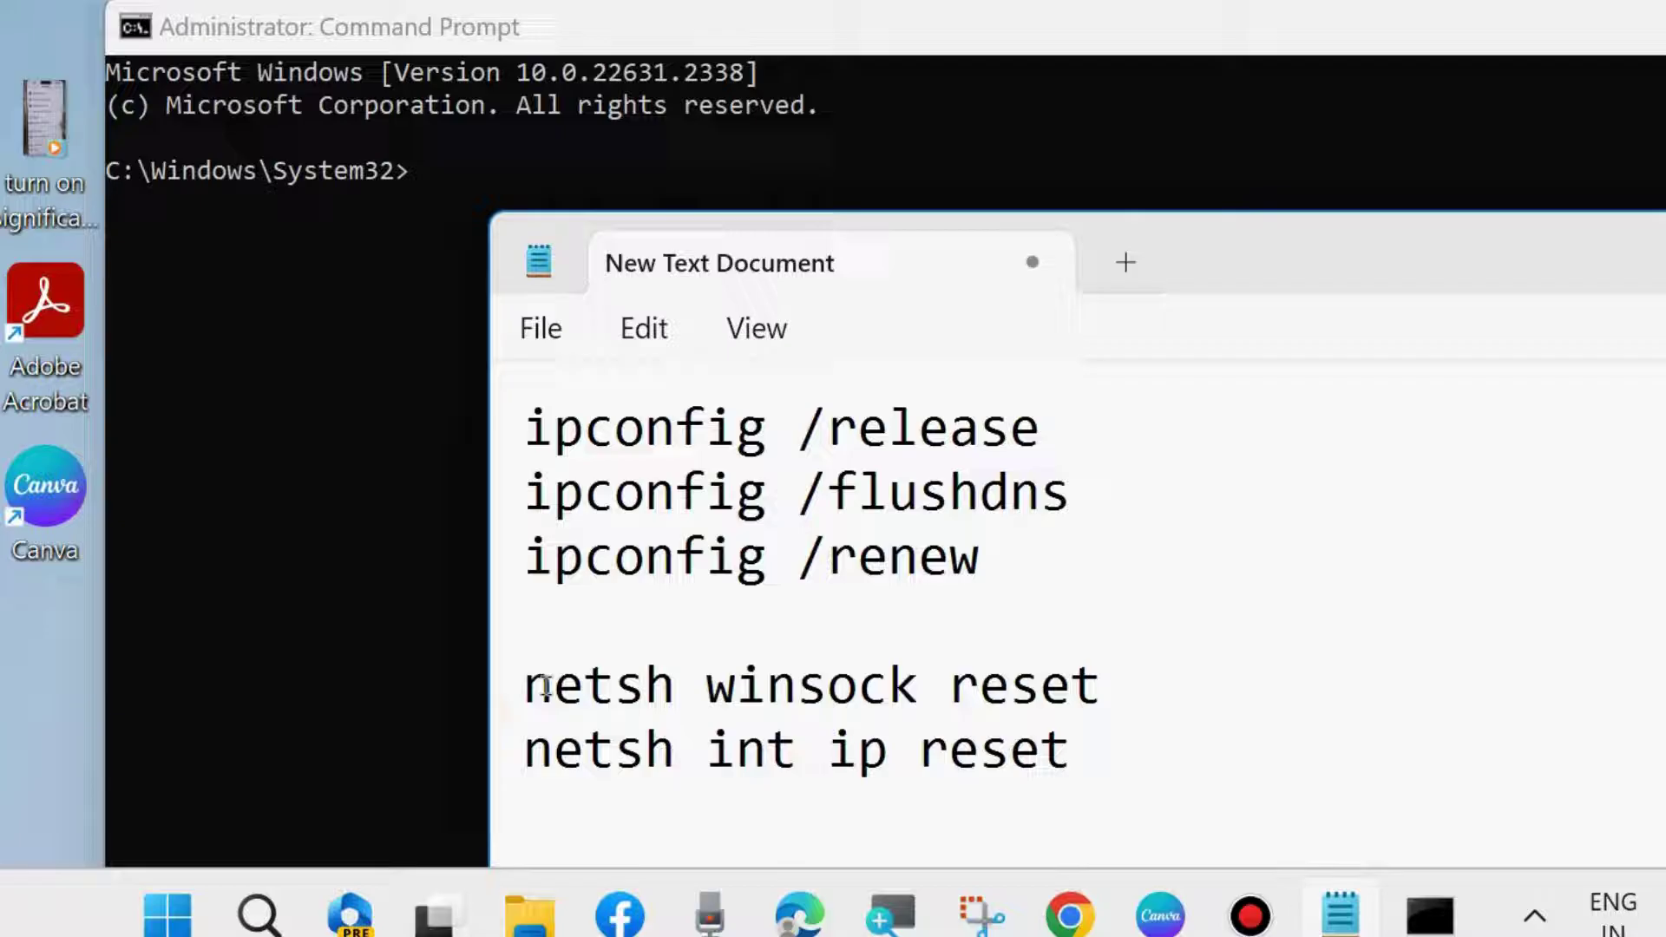
left_click_drag(520, 686, 1140, 676)
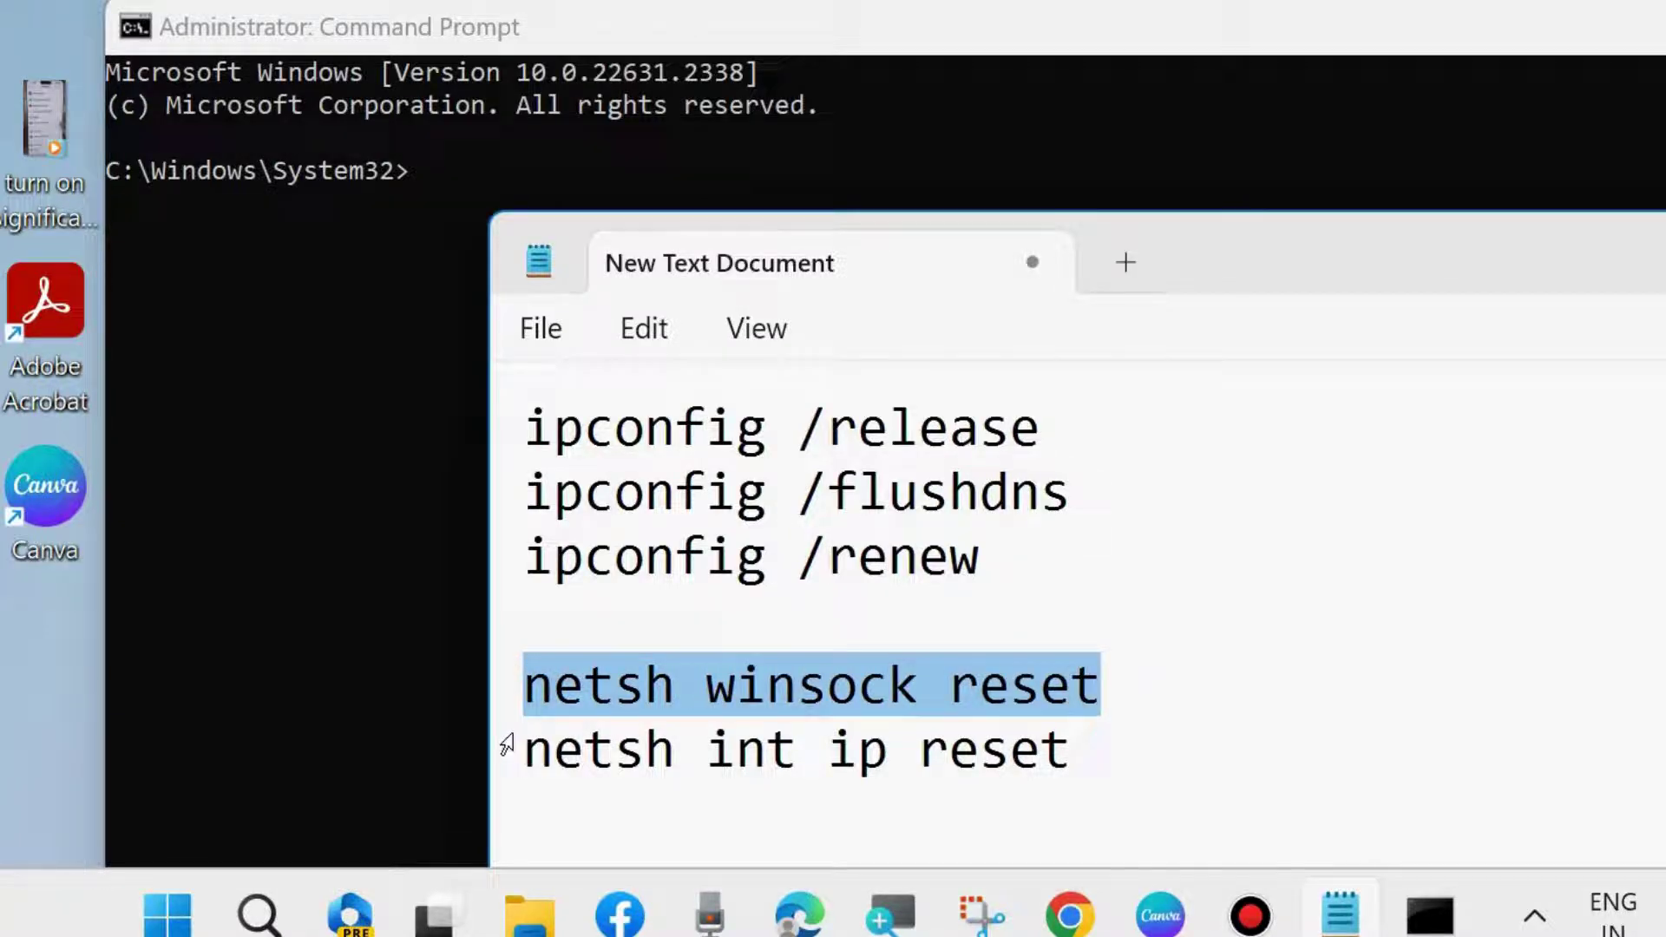
left_click_drag(519, 750, 1130, 766)
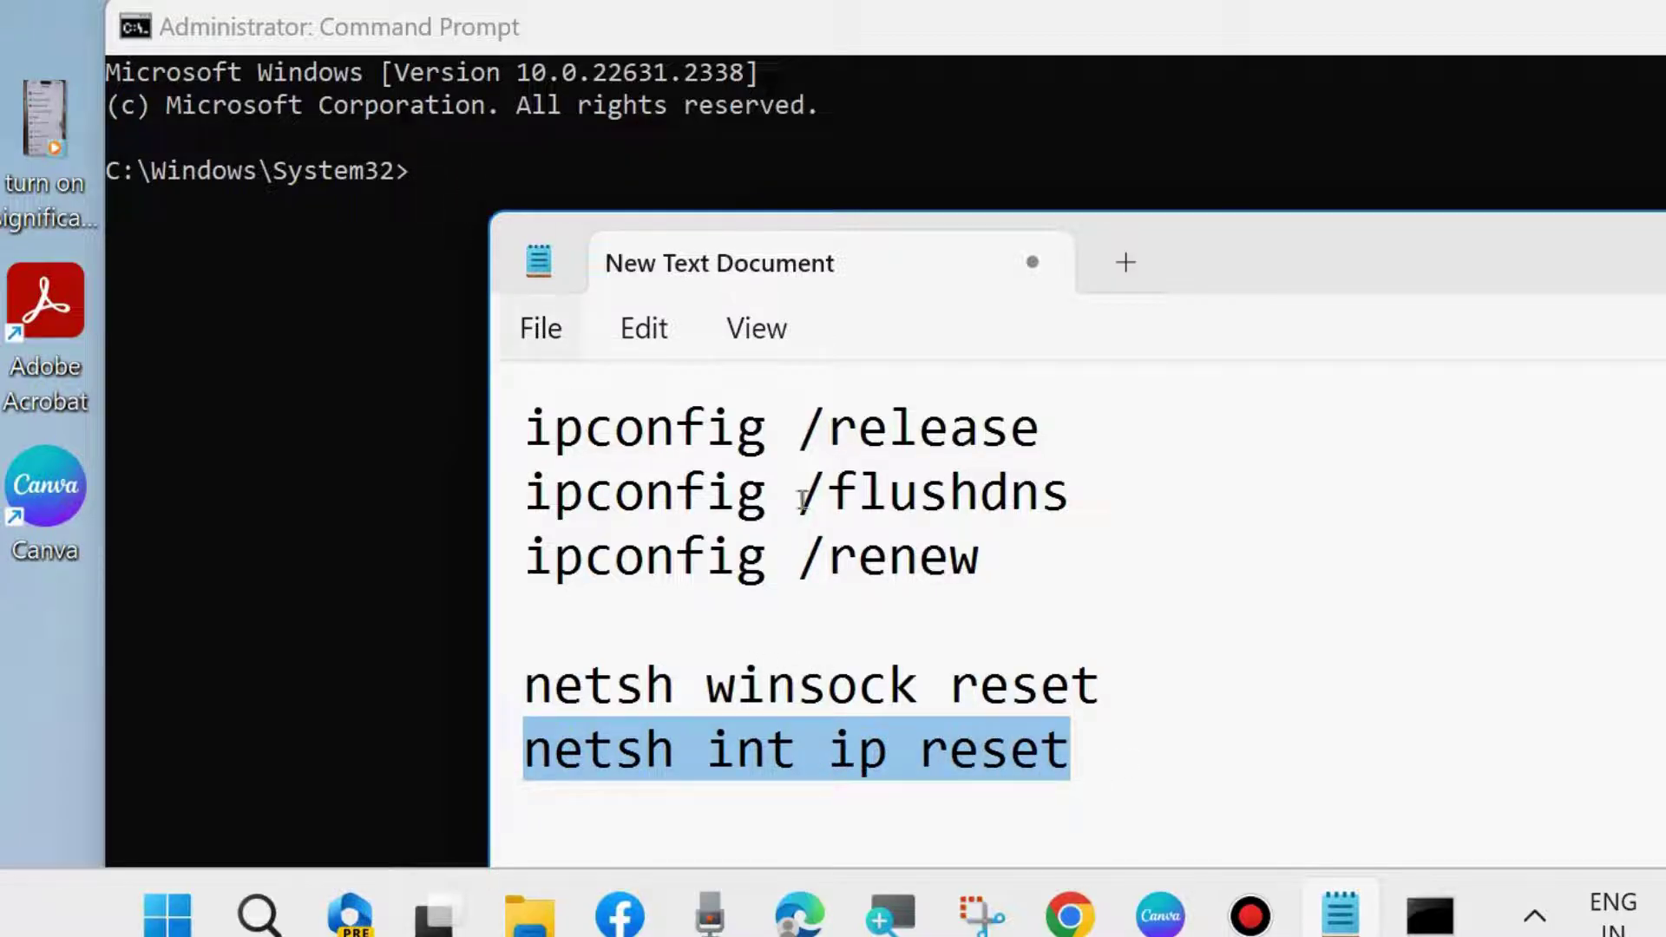
key("super+Down")
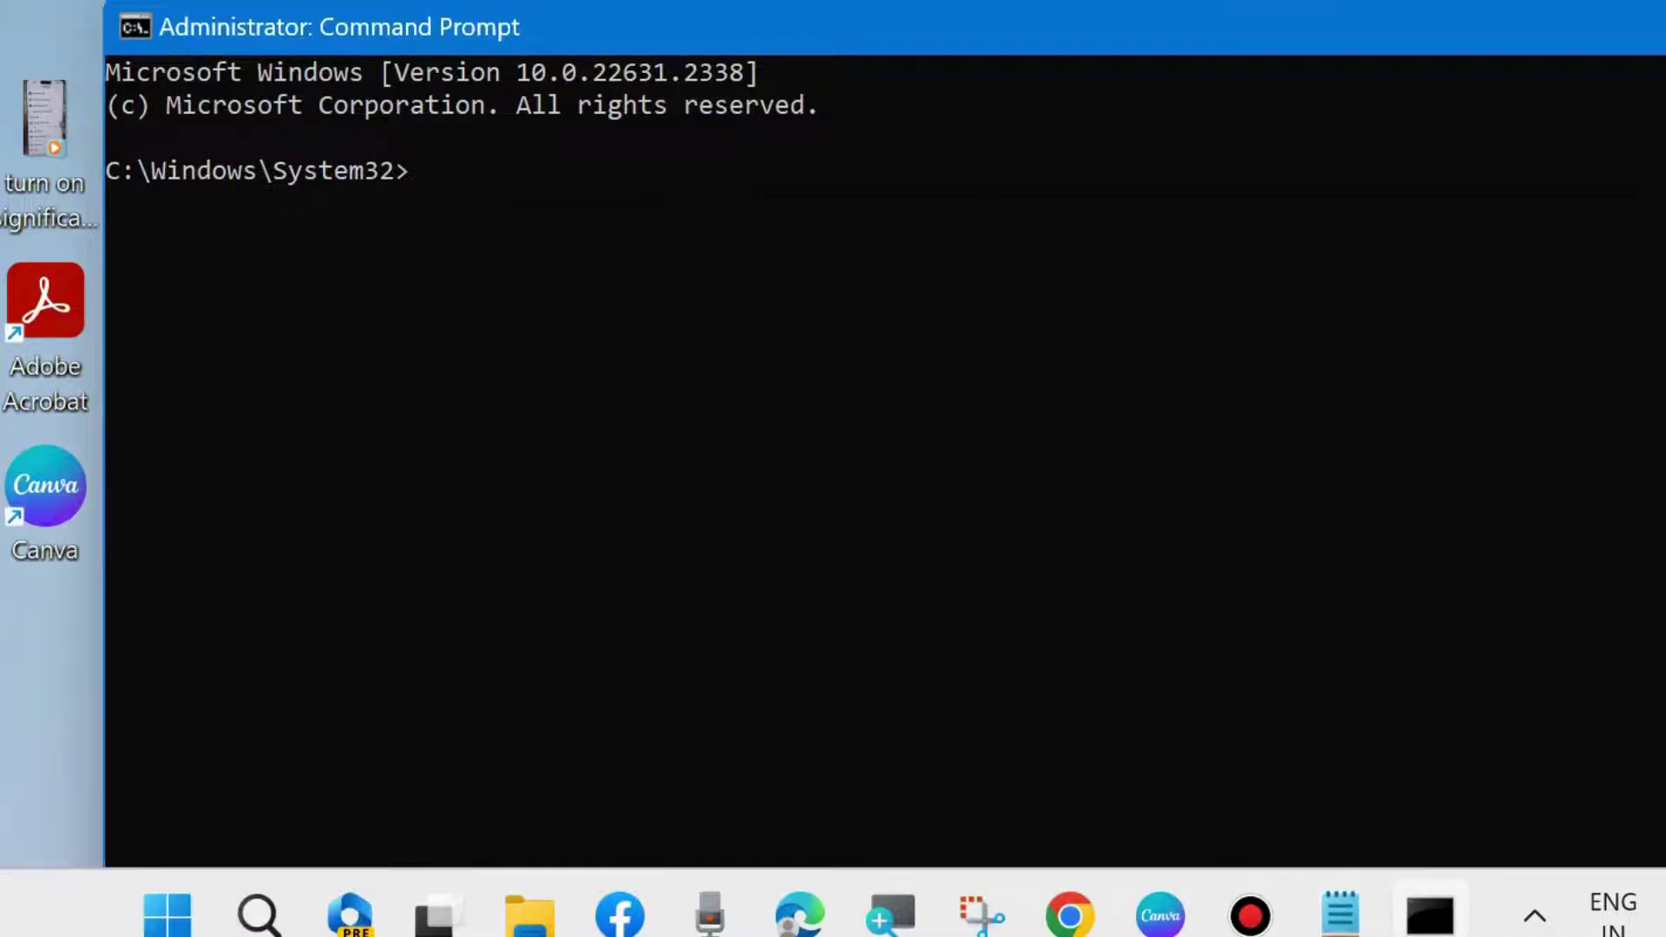
key("super+Down")
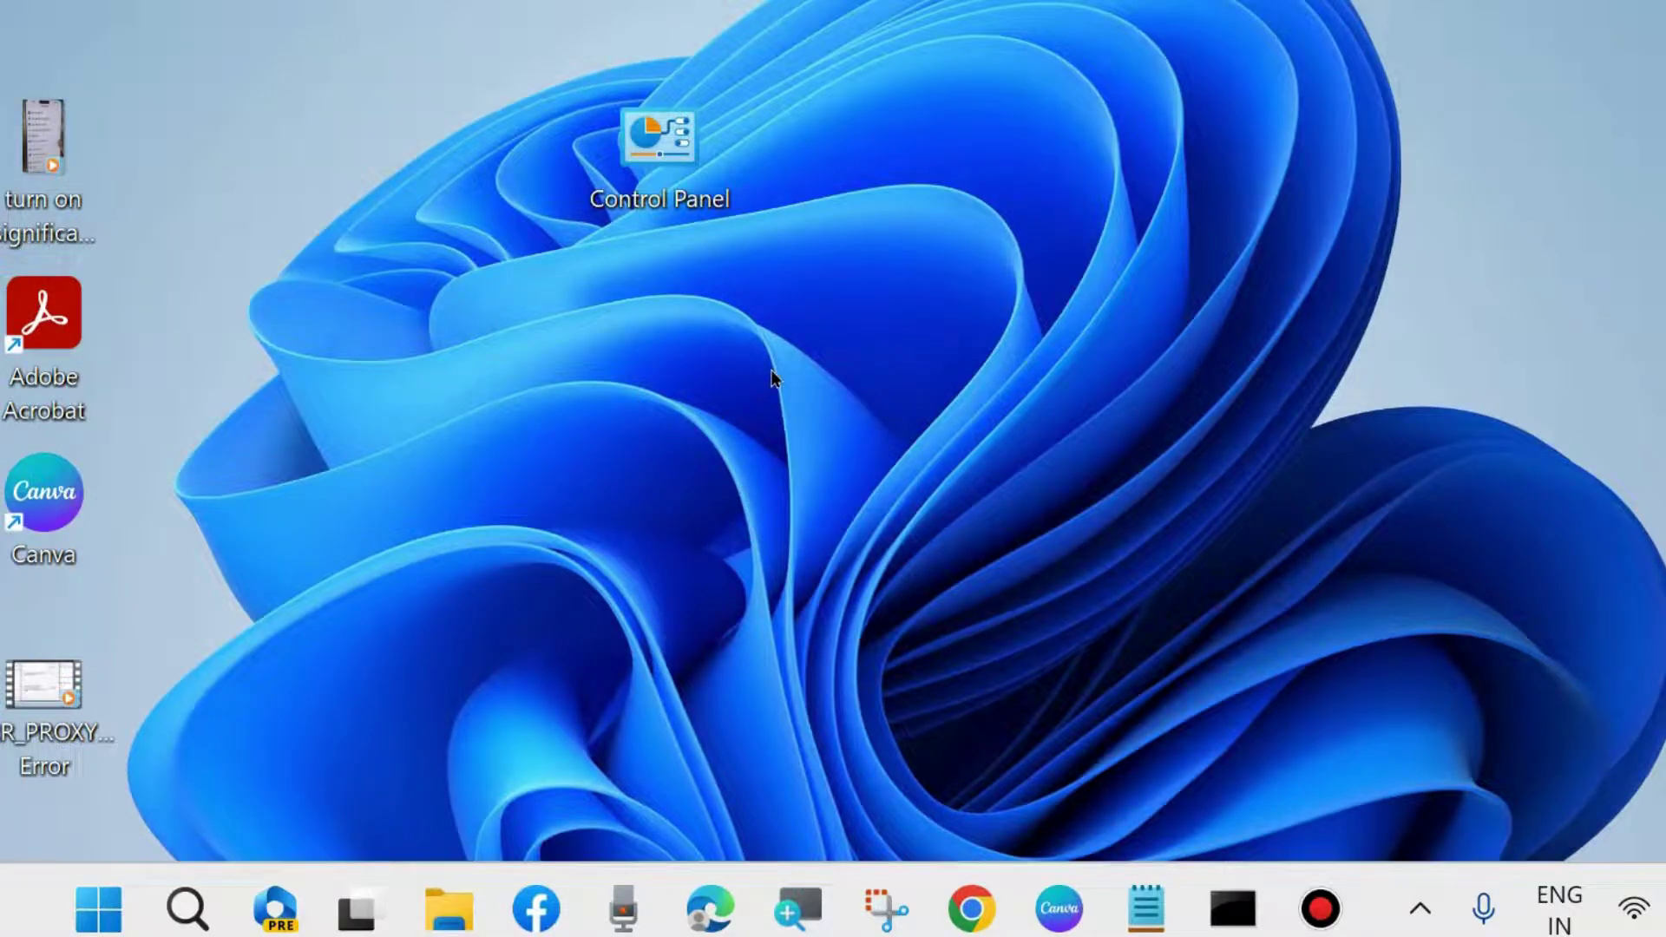
Open Settings from the Start right-click menu and scroll Network & internet to Advanced network settings
right_click(98, 907)
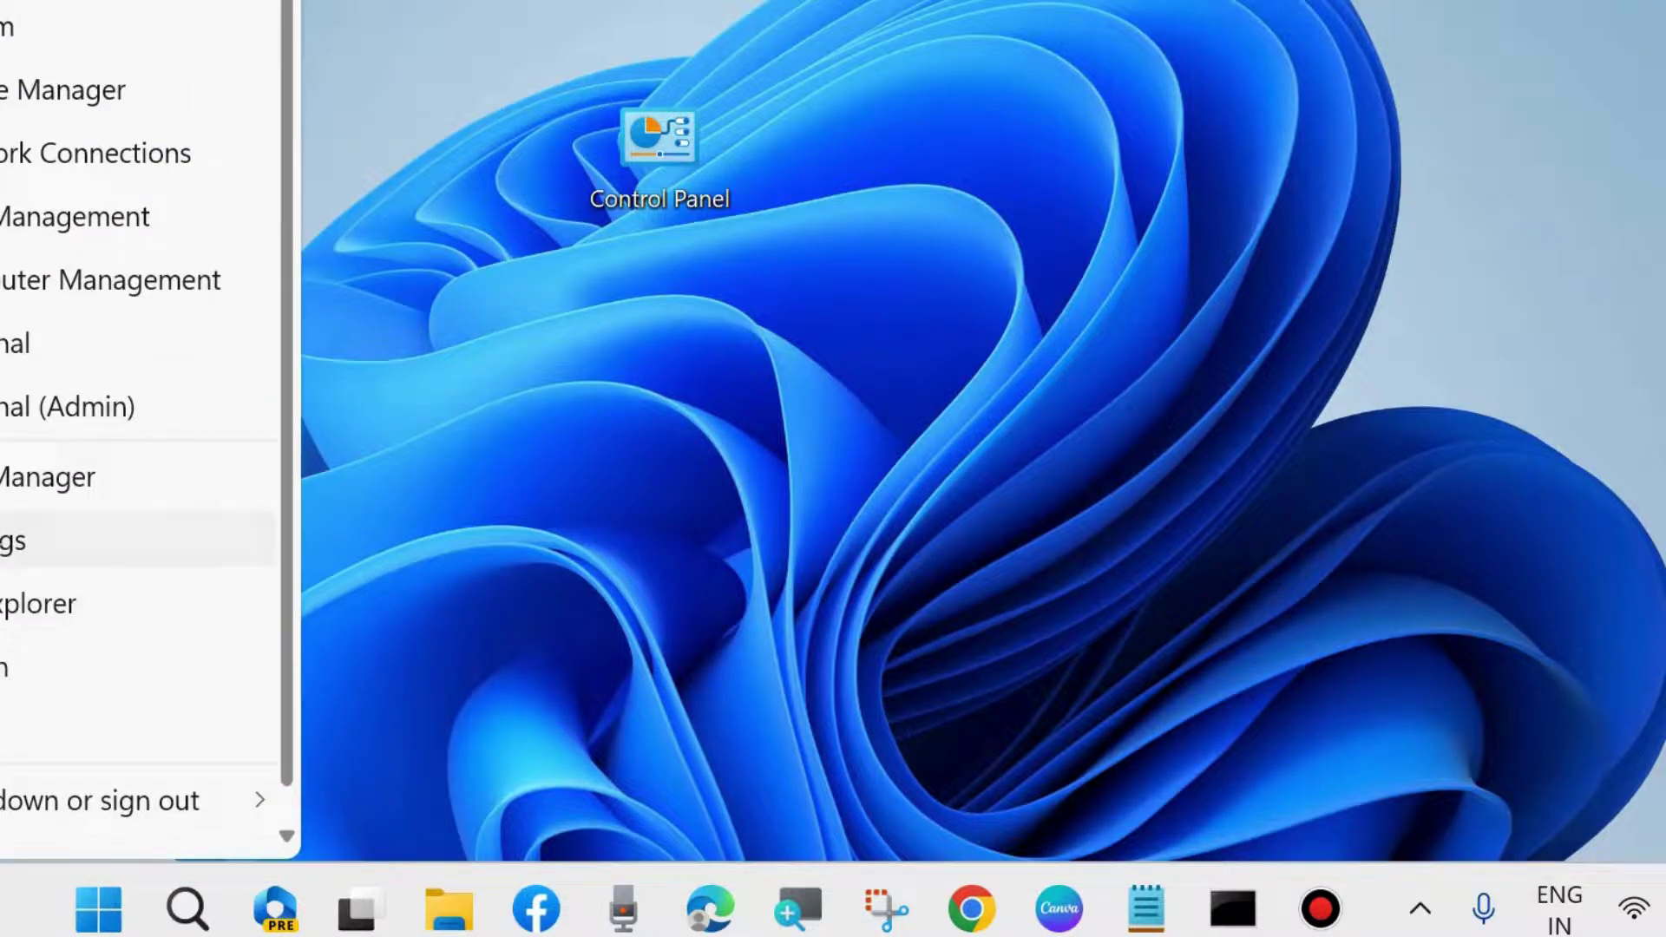
left_click(13, 541)
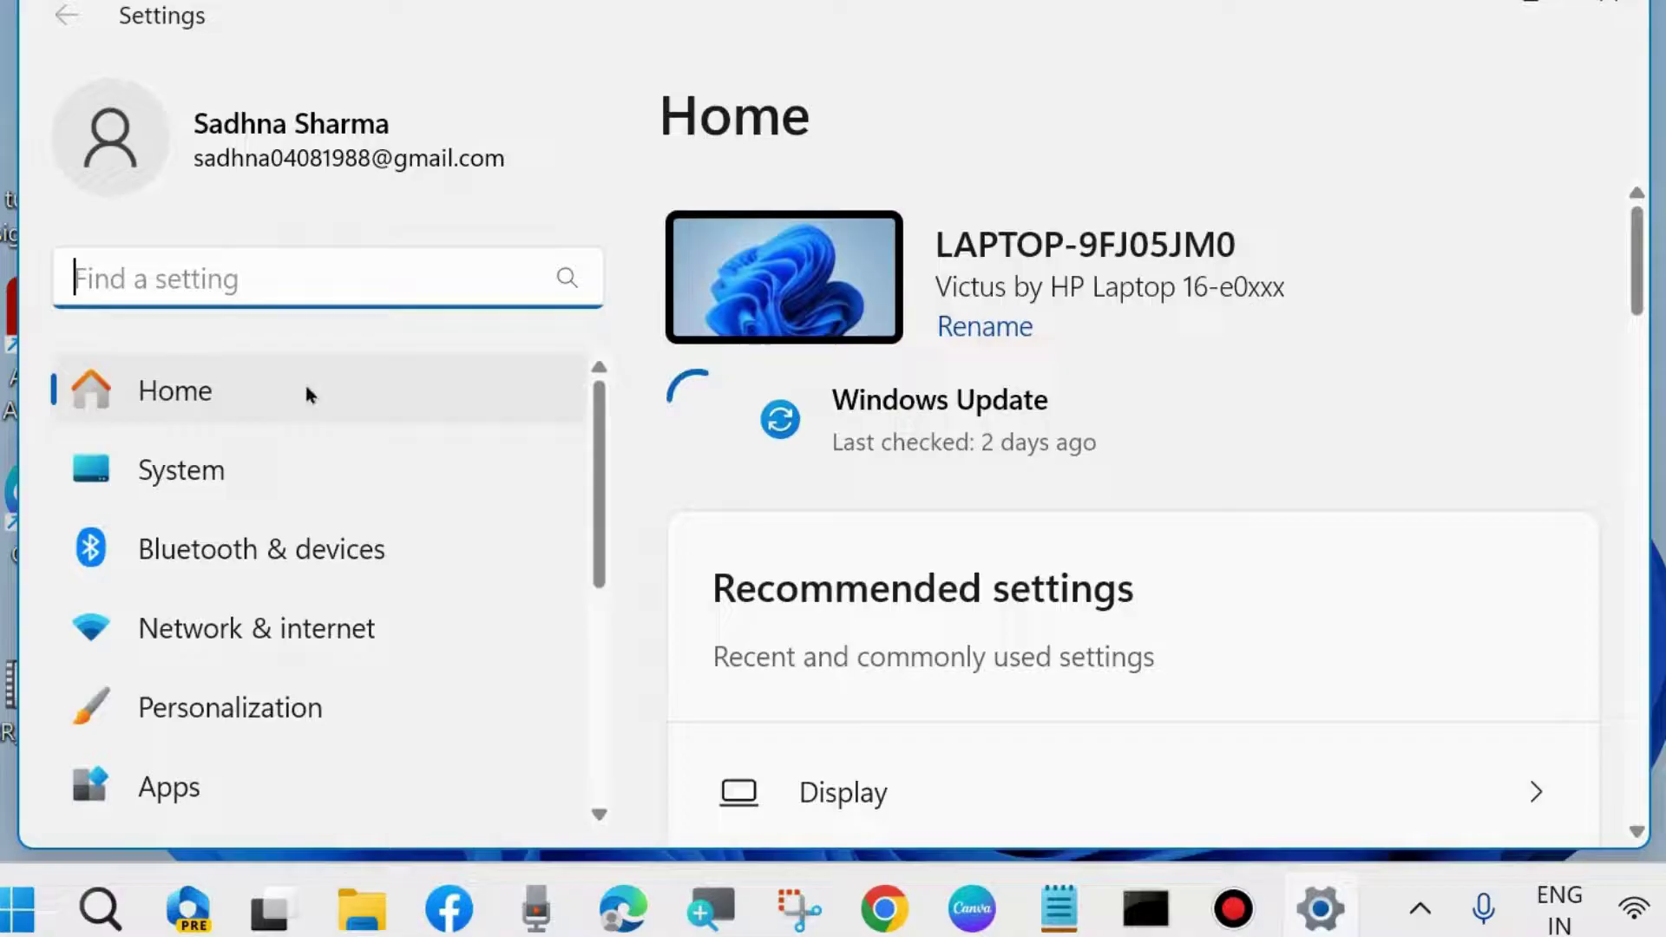
scroll(213, 495, "down", 2)
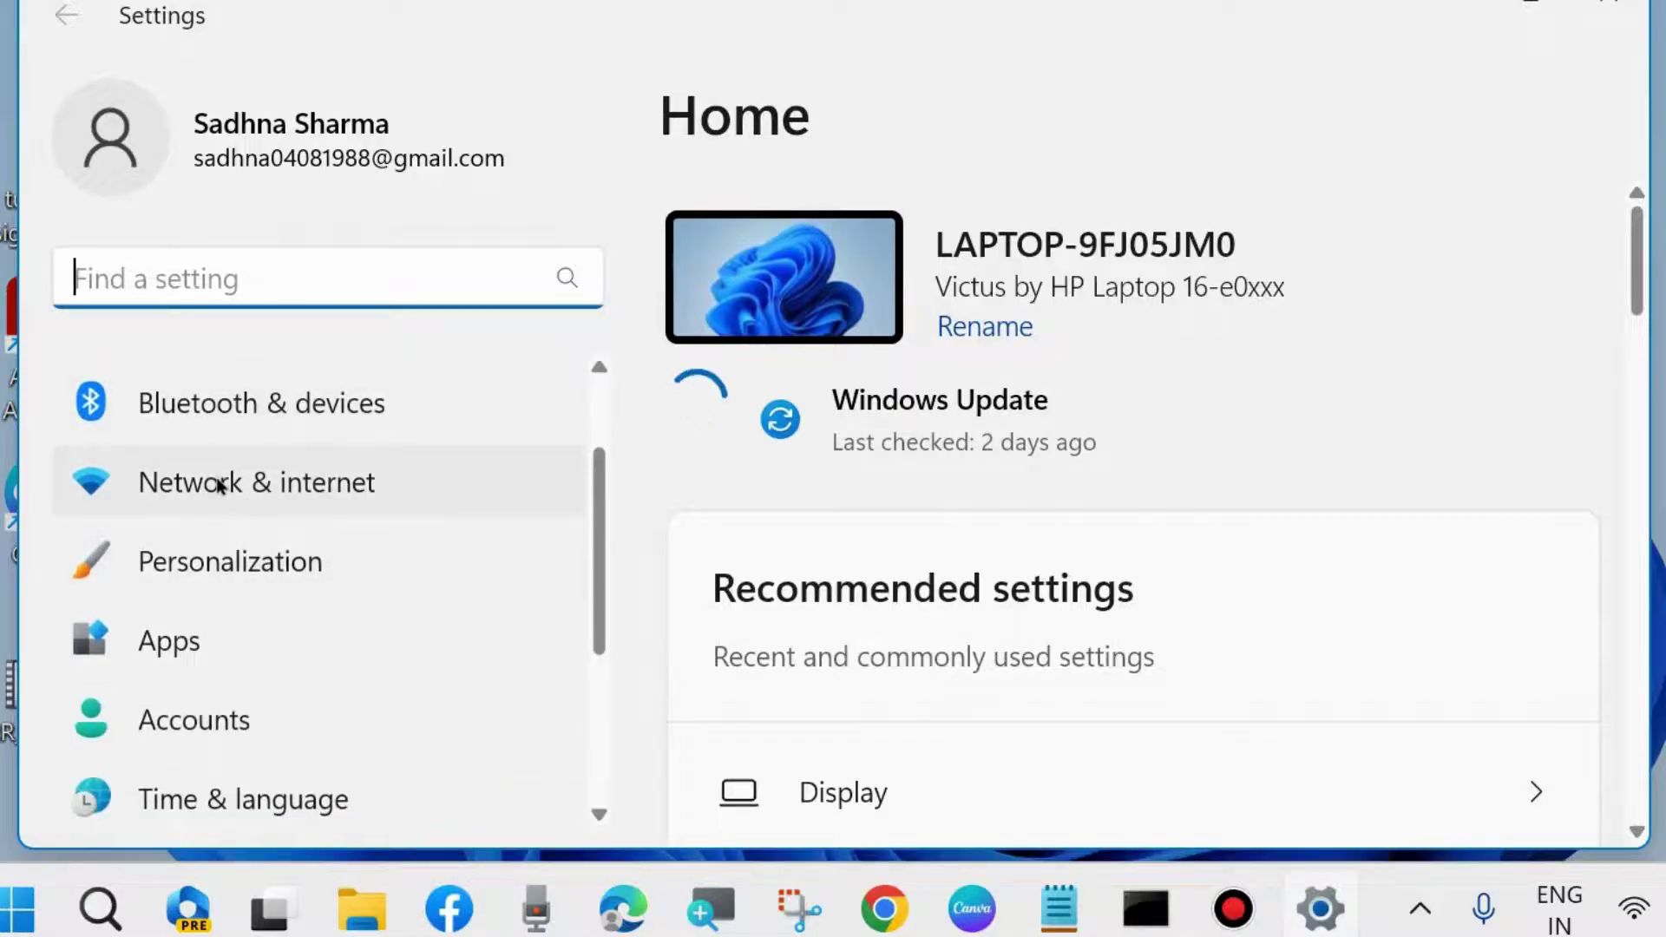
left_click(220, 483)
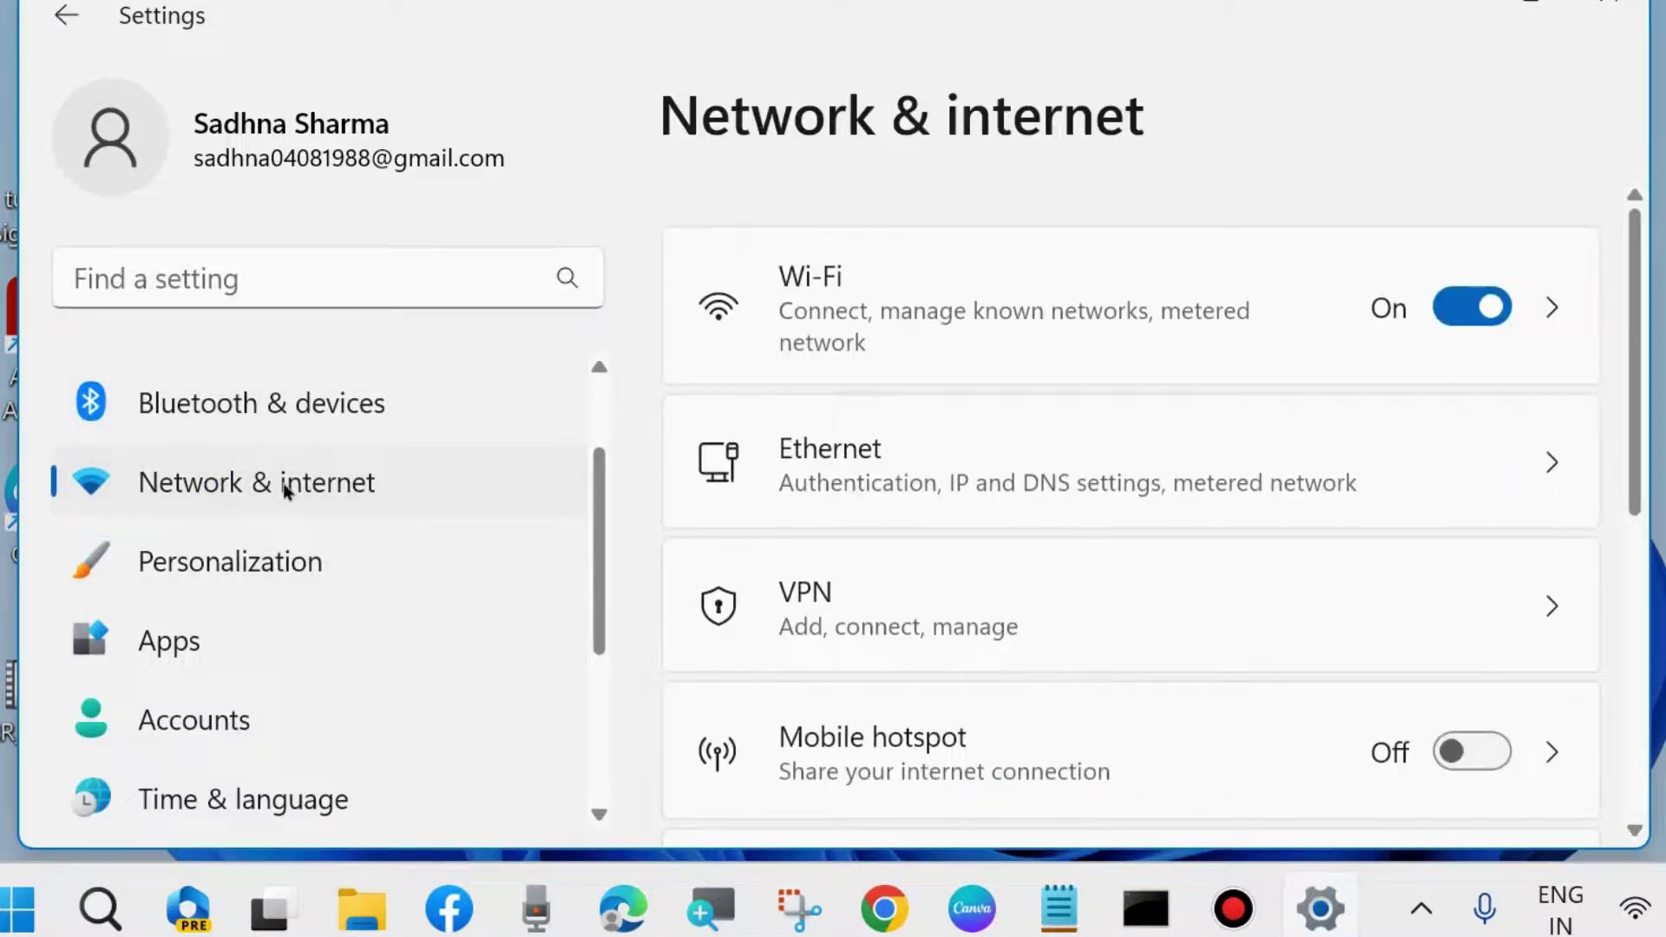
scroll(1038, 506, "down", 6)
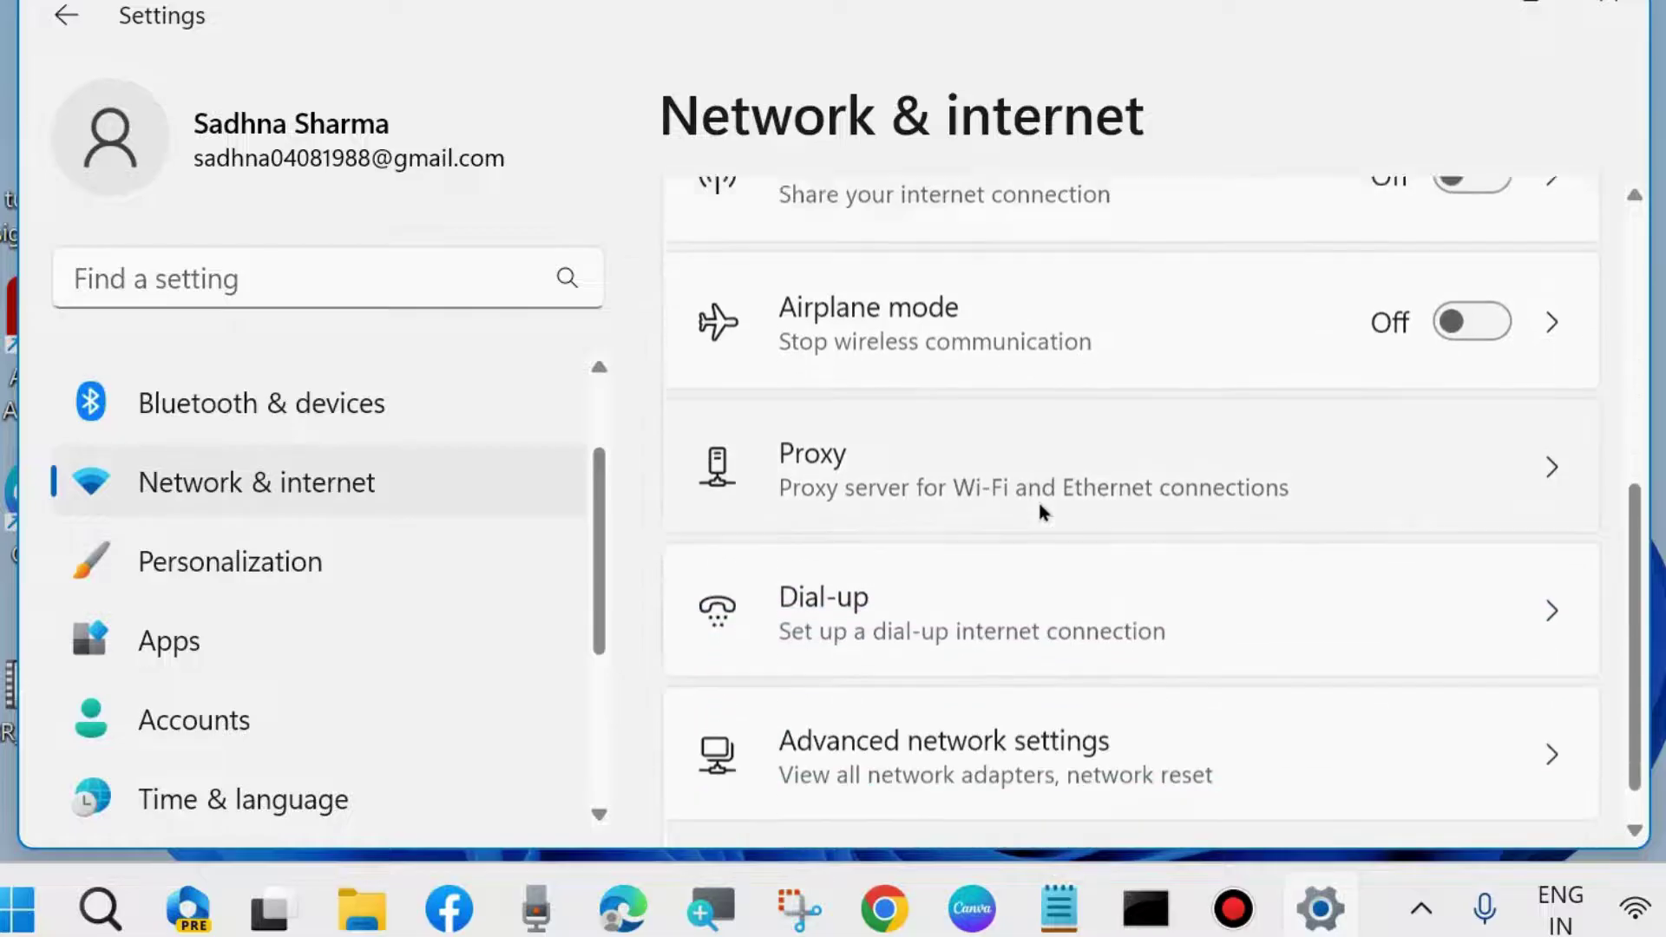
scroll(1042, 510, "down", 1)
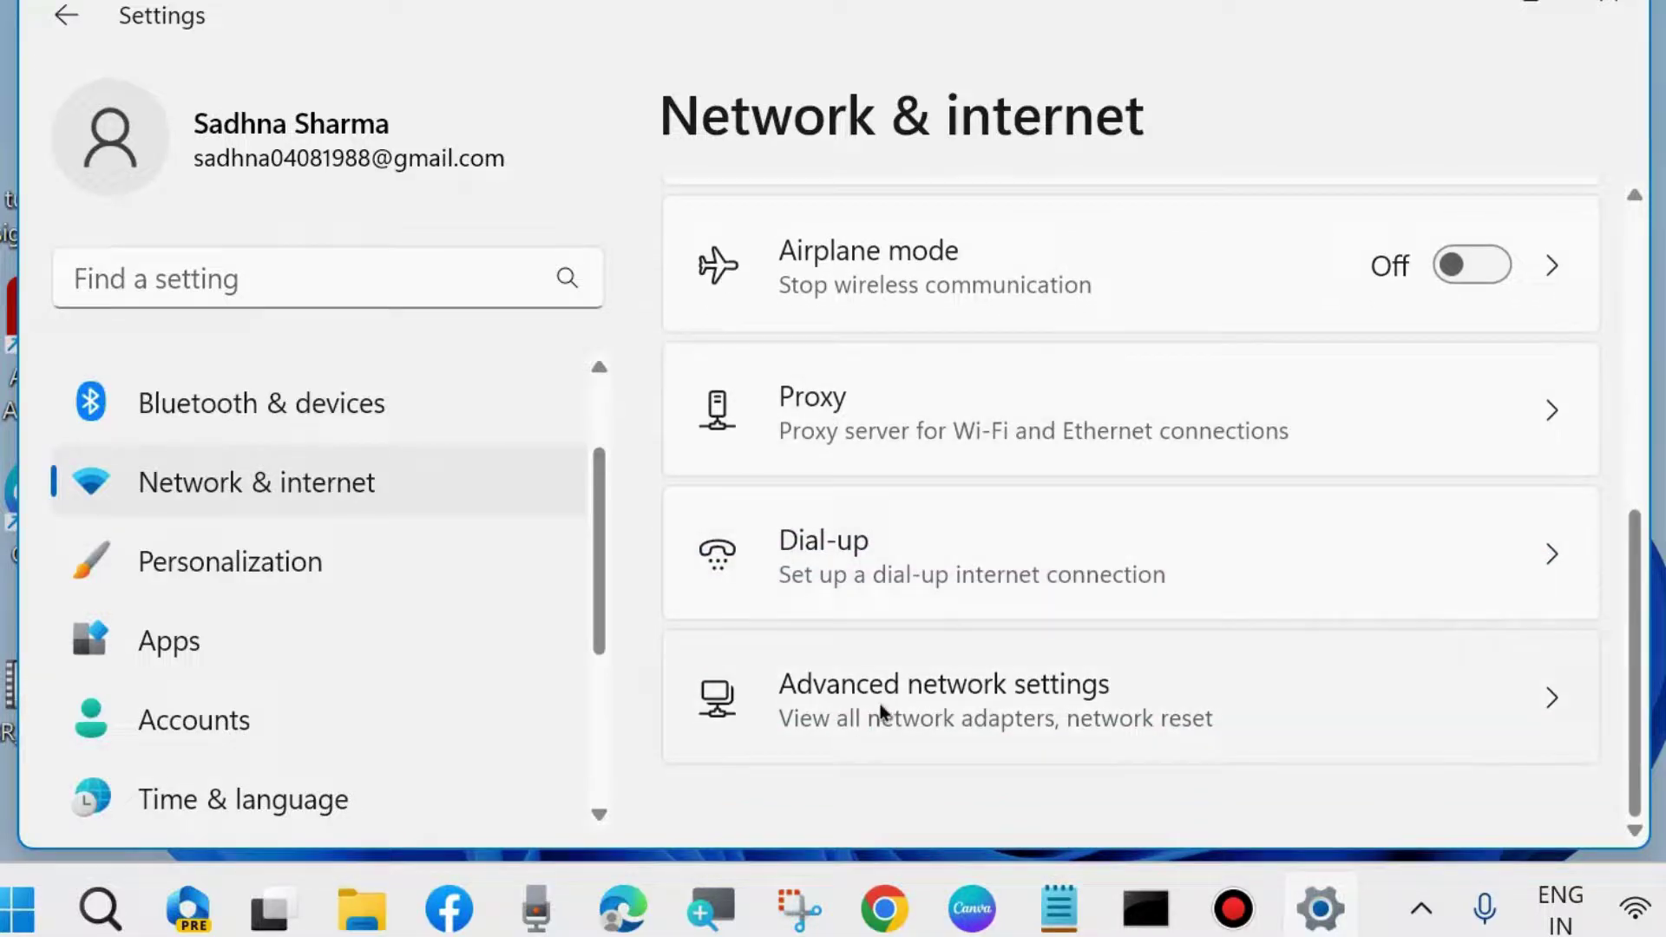
Go through Advanced network settings to the Network reset page without resetting, then close Settings
left_click(944, 702)
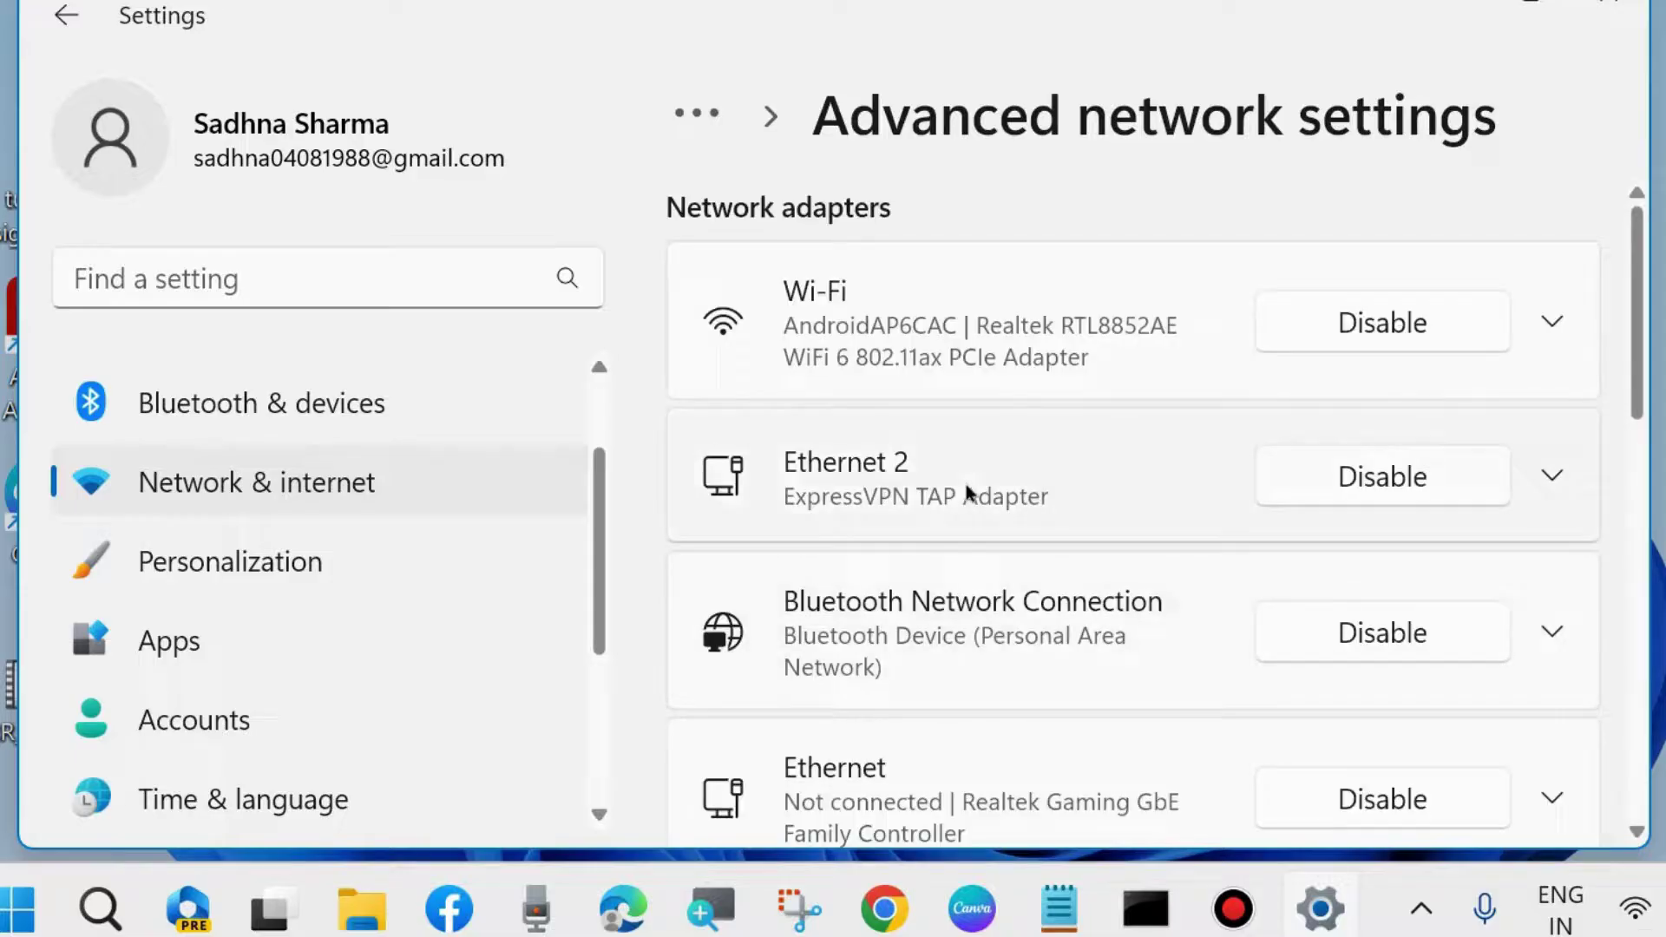
scroll(967, 491, "down", 6)
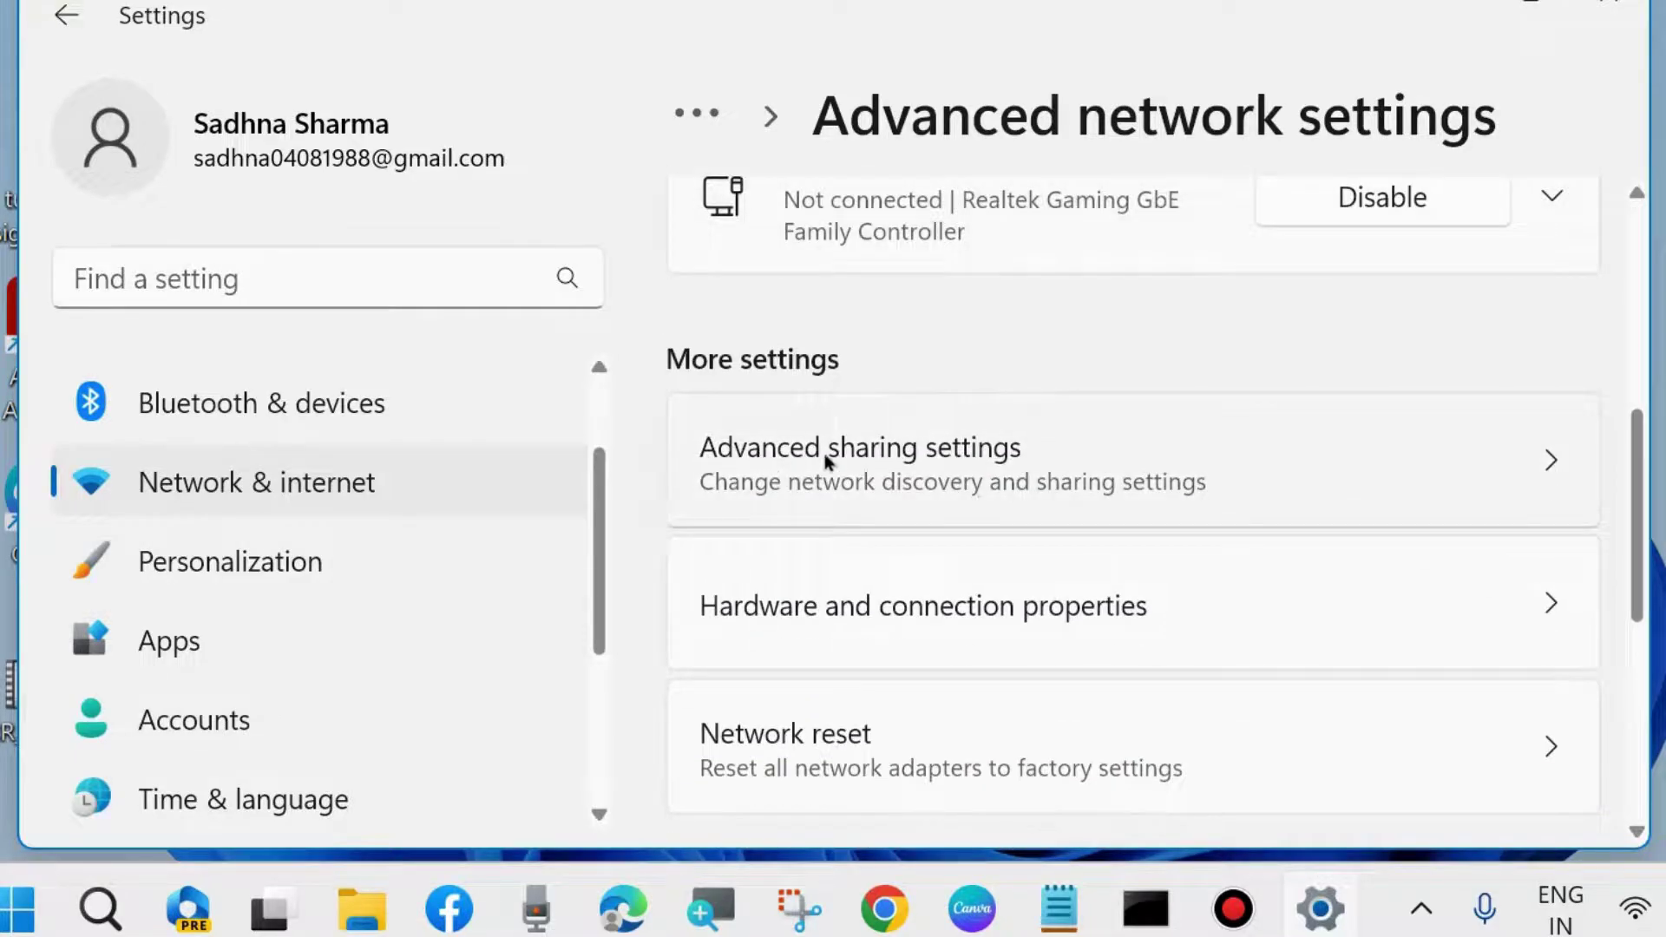
scroll(902, 473, "down", 2)
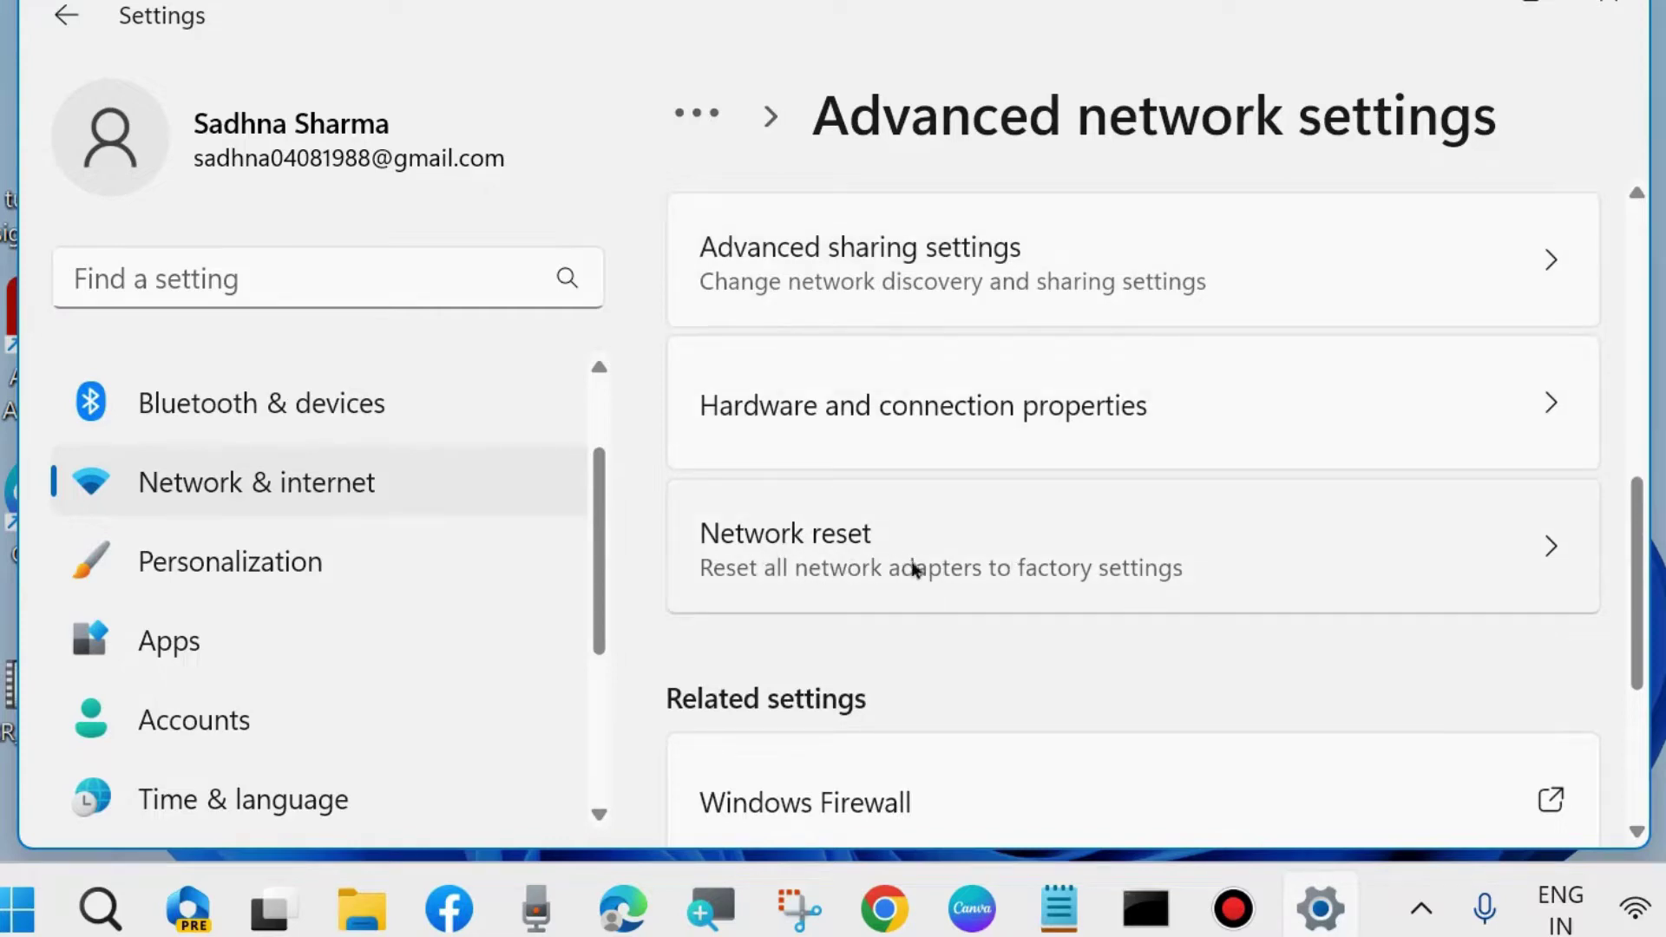
left_click(838, 556)
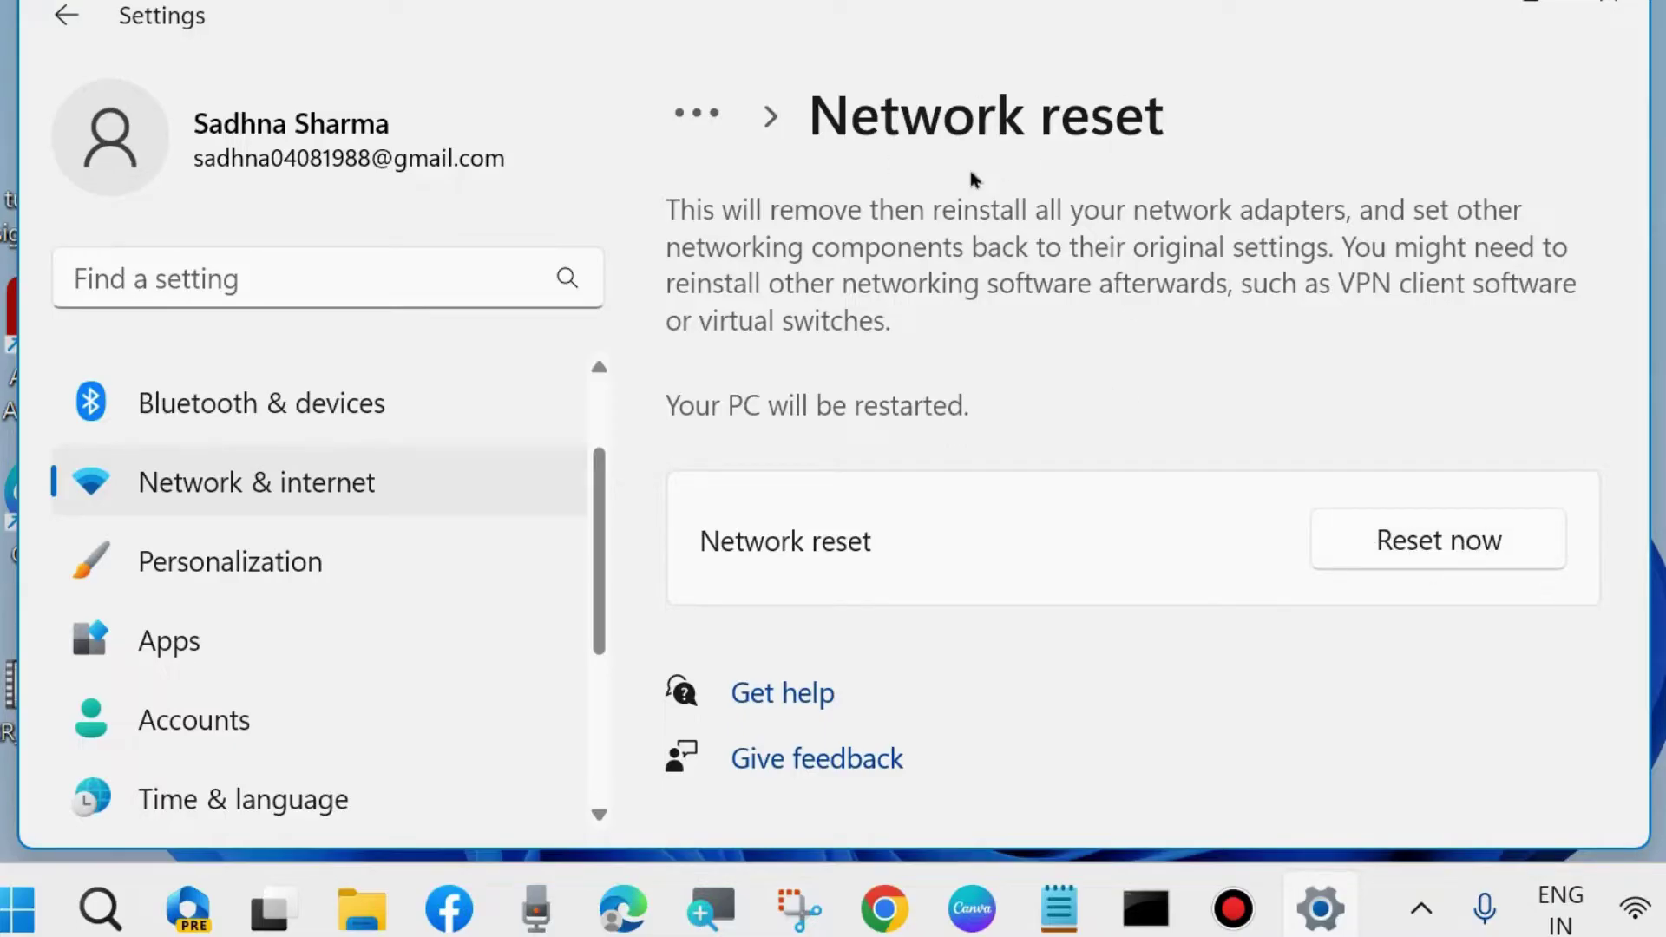
left_click(1604, 7)
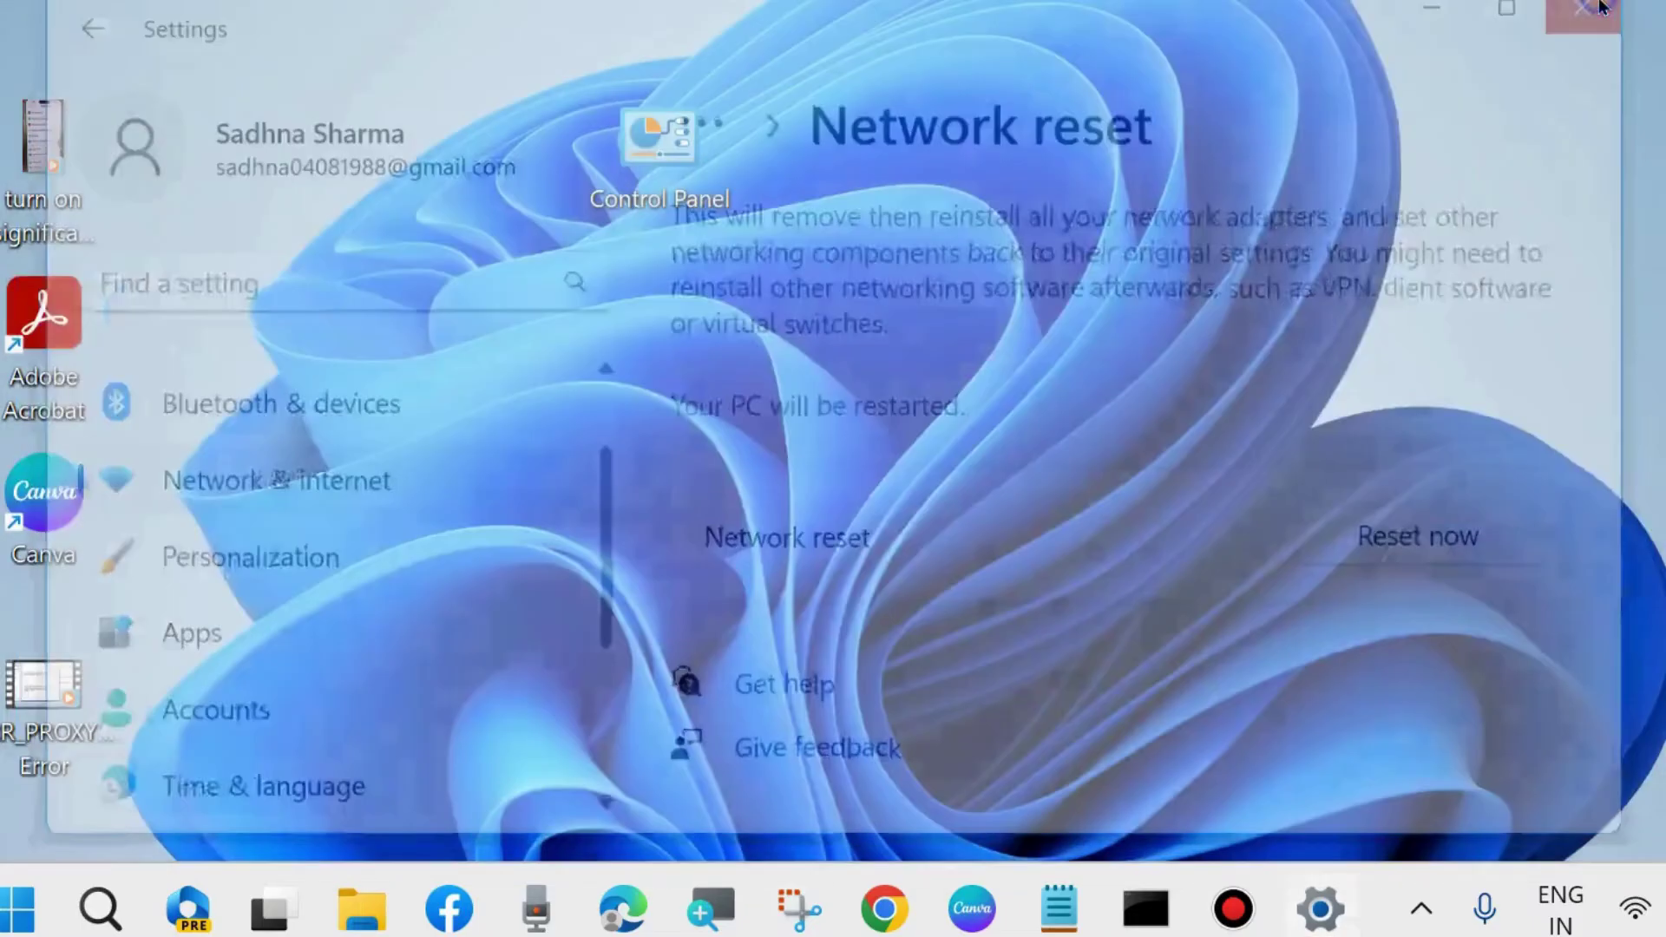